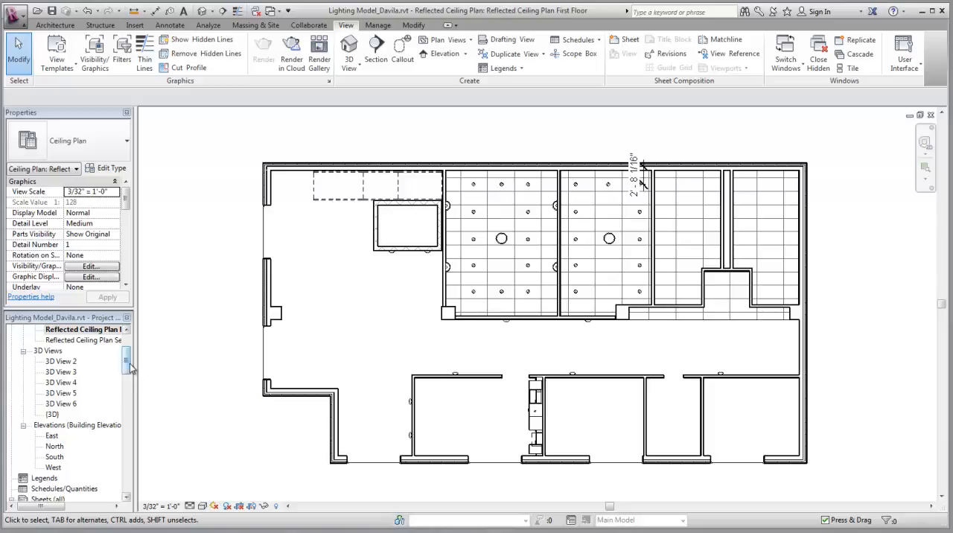
# Try to create a light group named Conference room, starting from a recessed downlight in the first-floor reflected ceiling plan
pyautogui.moveTo(127, 366); pyautogui.dragTo(126, 342)
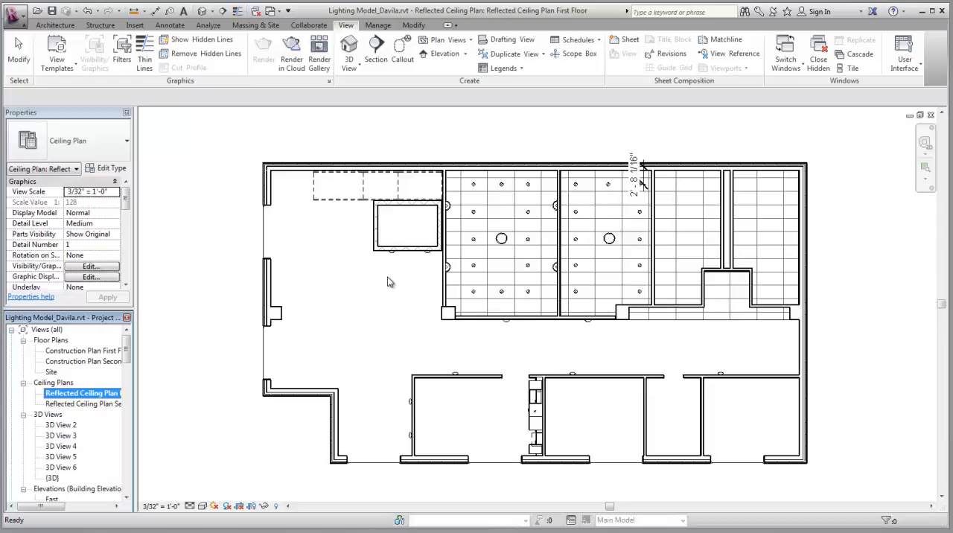
pyautogui.click(414, 271)
pyautogui.scroll(2, 415, 279)
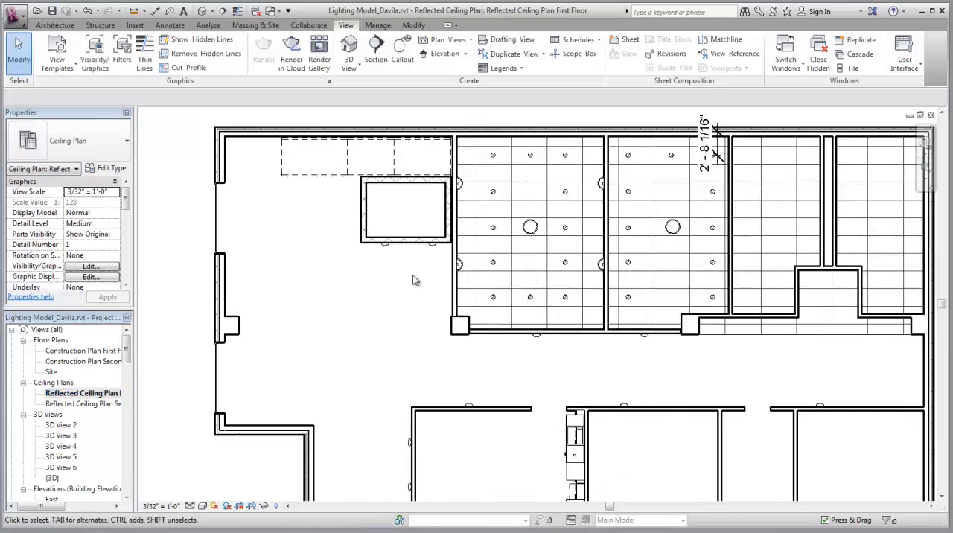
pyautogui.moveTo(417, 279); pyautogui.dragTo(357, 322, button='middle')
pyautogui.scroll(1, 361, 312)
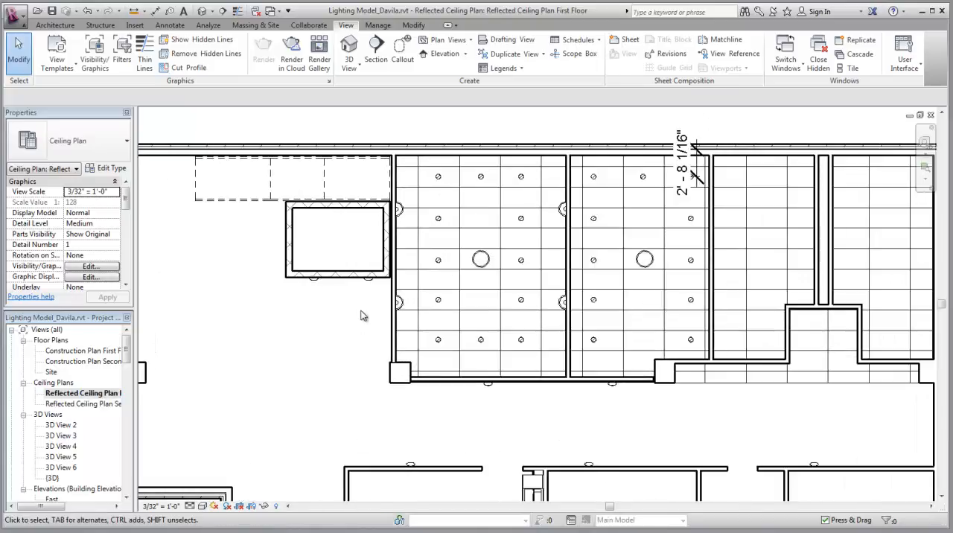
pyautogui.click(438, 301)
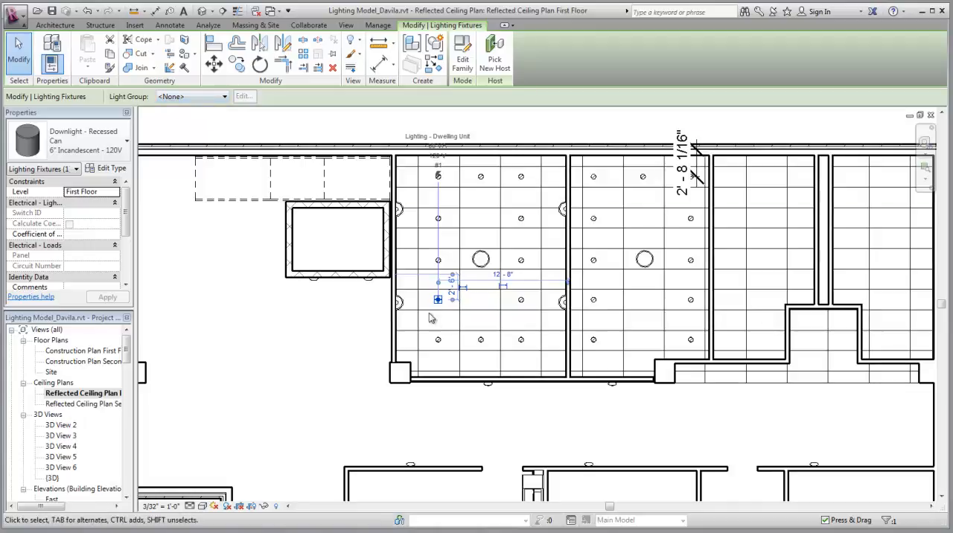
pyautogui.click(178, 99)
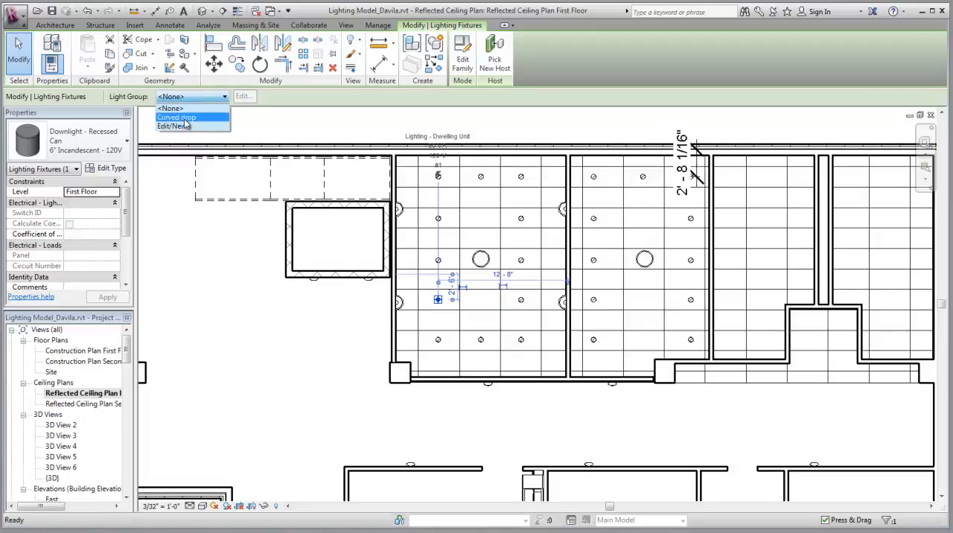
pyautogui.click(179, 127)
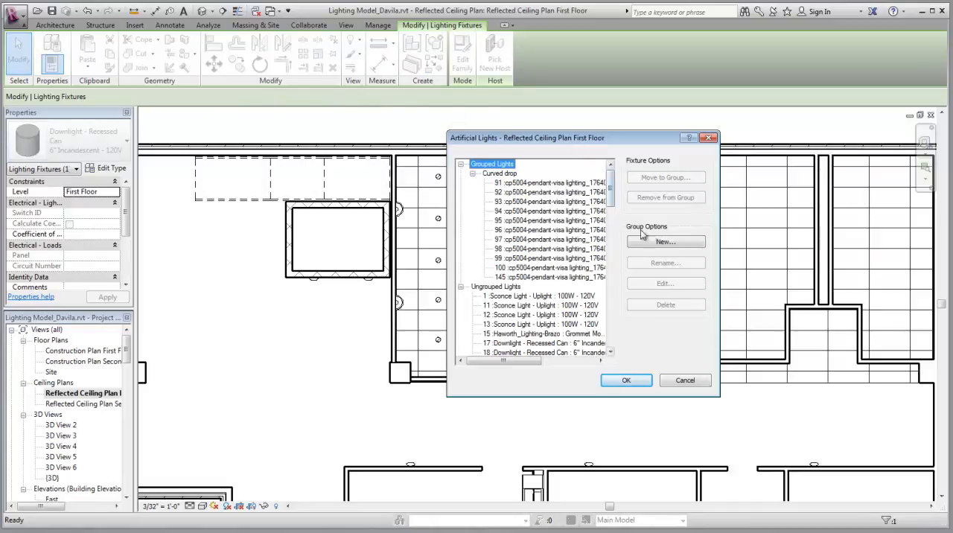
pyautogui.click(664, 242)
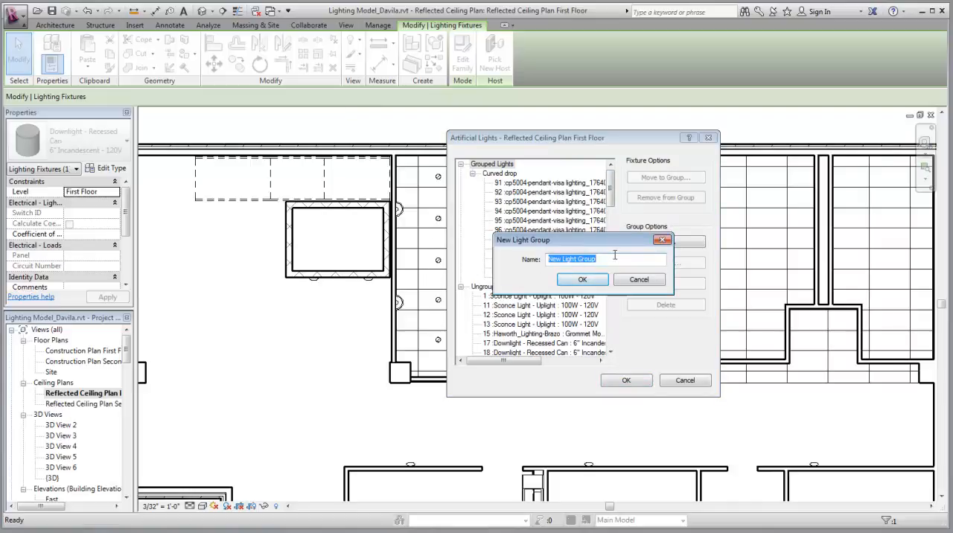
pyautogui.write('Conference room')
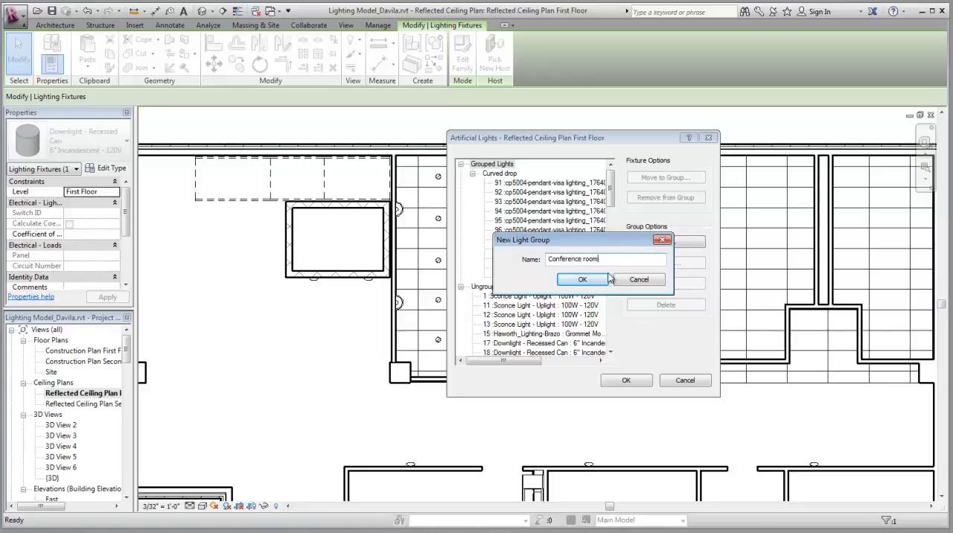
pyautogui.click(604, 280)
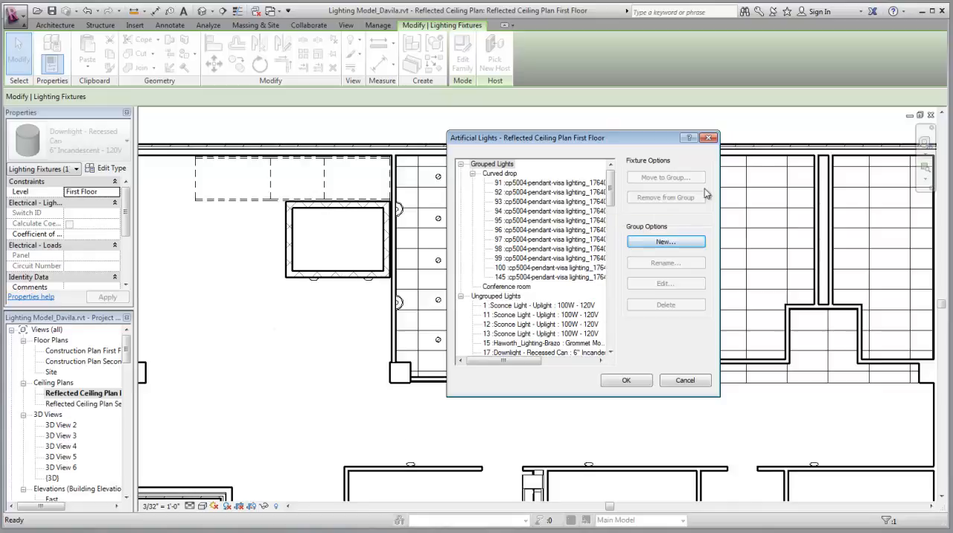
pyautogui.click(710, 139)
pyautogui.click(548, 341)
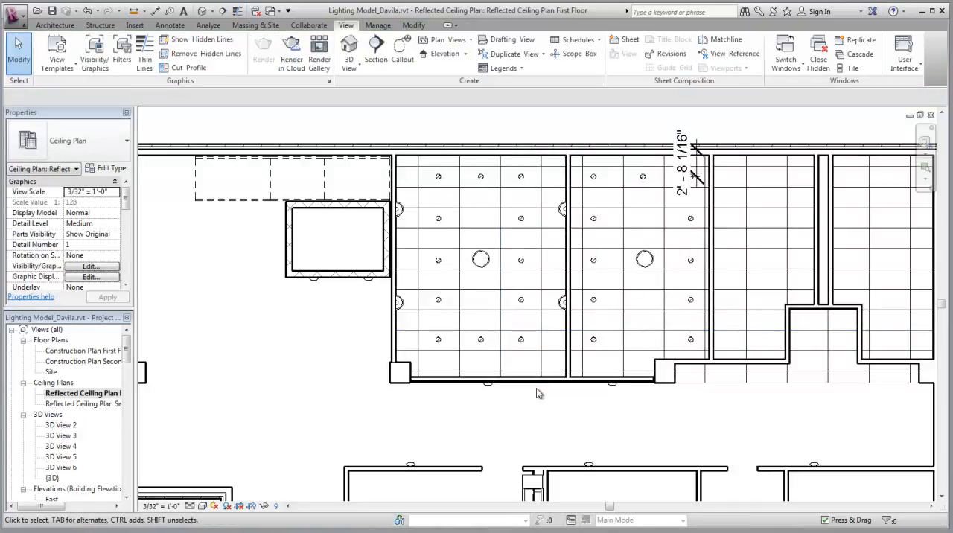
# Select the twelve recessed downlights and the hemisphere pendant light in the room with the four wall sconces
pyautogui.click(521, 340)
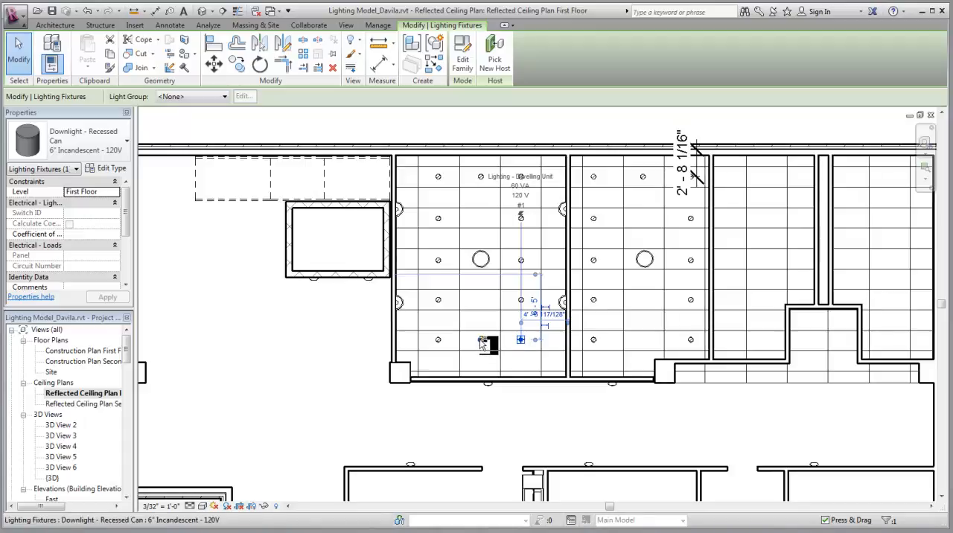
pyautogui.keyDown('ctrl'); pyautogui.click(478, 343); pyautogui.keyUp('ctrl')
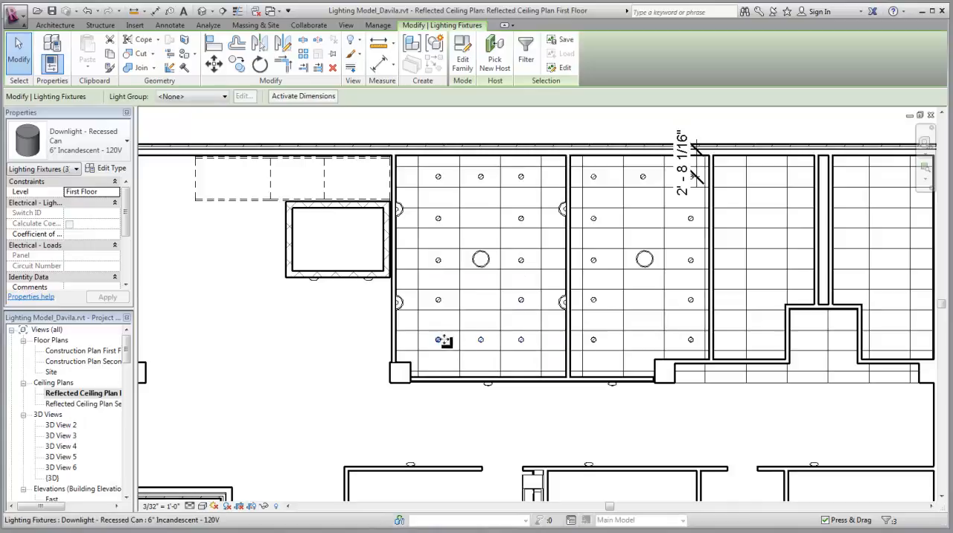
pyautogui.keyDown('ctrl'); pyautogui.click(440, 339); pyautogui.keyUp('ctrl')
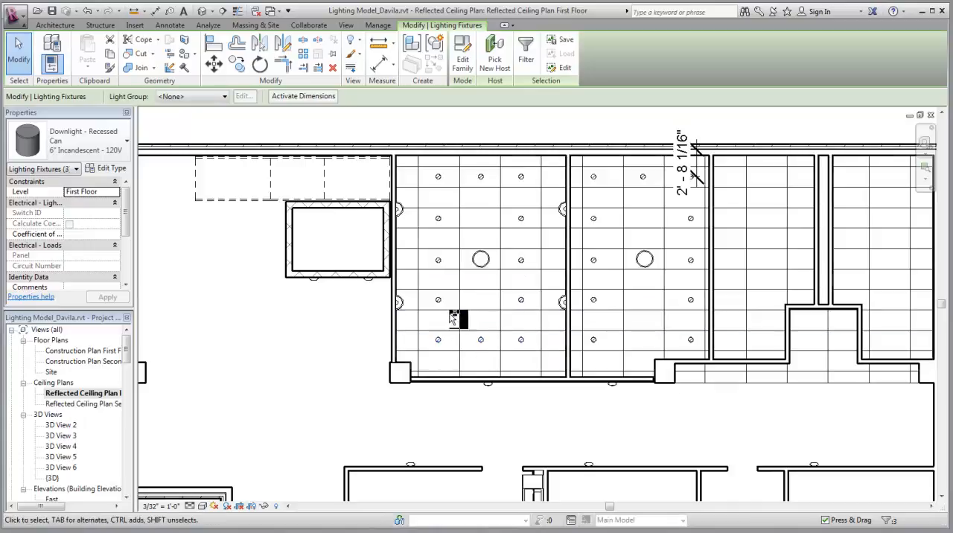
pyautogui.keyDown('ctrl'); pyautogui.click(439, 261); pyautogui.keyUp('ctrl')
pyautogui.keyDown('ctrl'); pyautogui.click(439, 219); pyautogui.keyUp('ctrl')
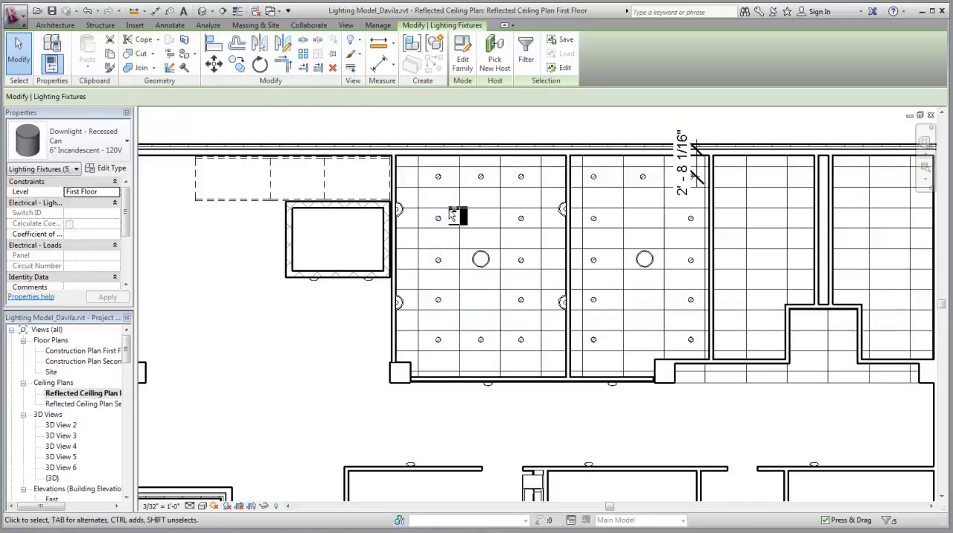
pyautogui.keyDown('ctrl'); pyautogui.click(439, 178); pyautogui.keyUp('ctrl')
pyautogui.keyDown('ctrl'); pyautogui.click(479, 178); pyautogui.keyUp('ctrl')
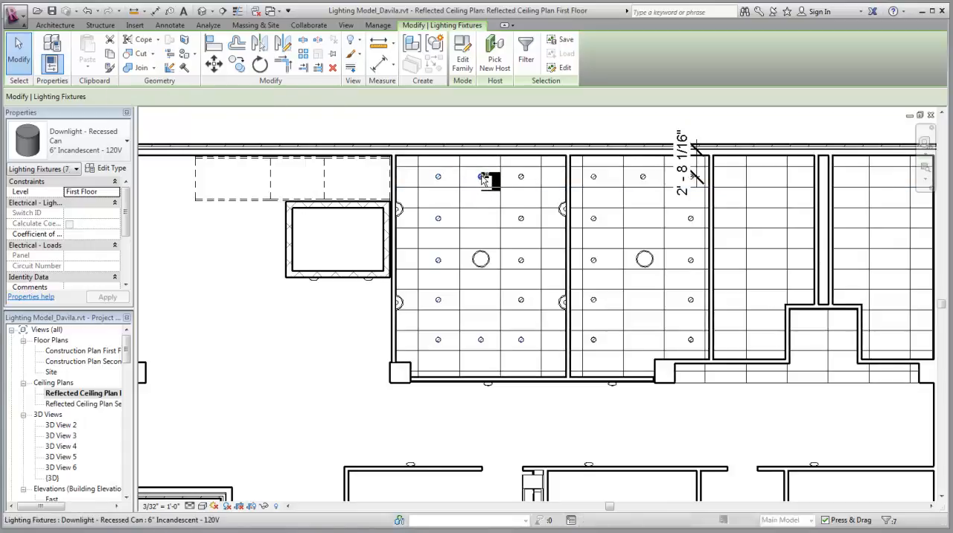
pyautogui.keyDown('ctrl'); pyautogui.click(522, 220); pyautogui.keyUp('ctrl')
pyautogui.keyDown('ctrl'); pyautogui.click(522, 261); pyautogui.keyUp('ctrl')
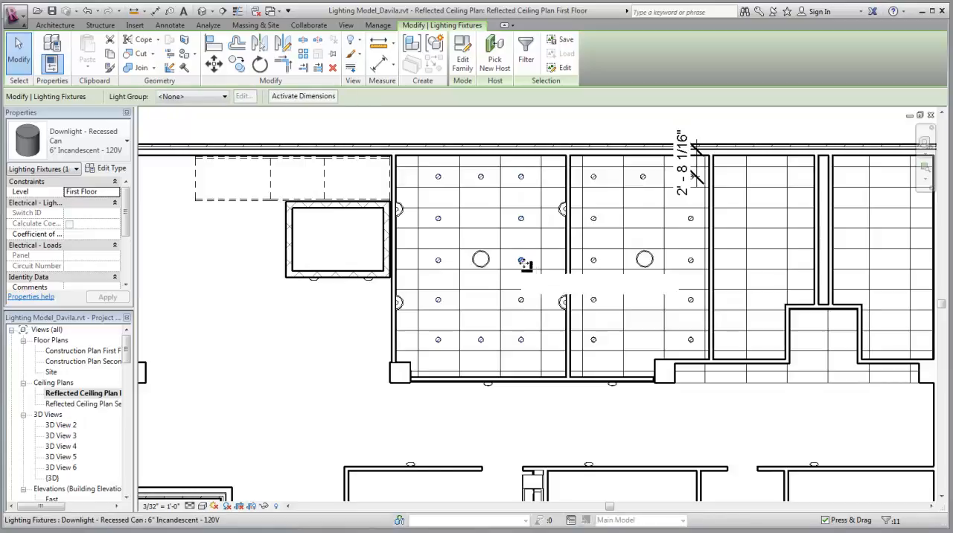
pyautogui.keyDown('ctrl'); pyautogui.click(522, 302); pyautogui.keyUp('ctrl')
pyautogui.keyDown('ctrl'); pyautogui.click(523, 302); pyautogui.keyUp('ctrl')
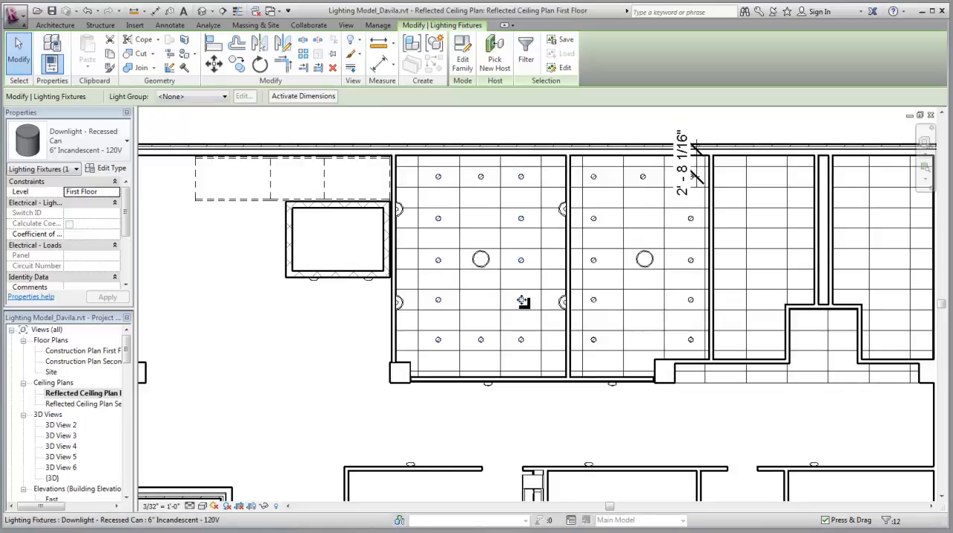
pyautogui.keyDown('ctrl'); pyautogui.click(490, 267); pyautogui.keyUp('ctrl')
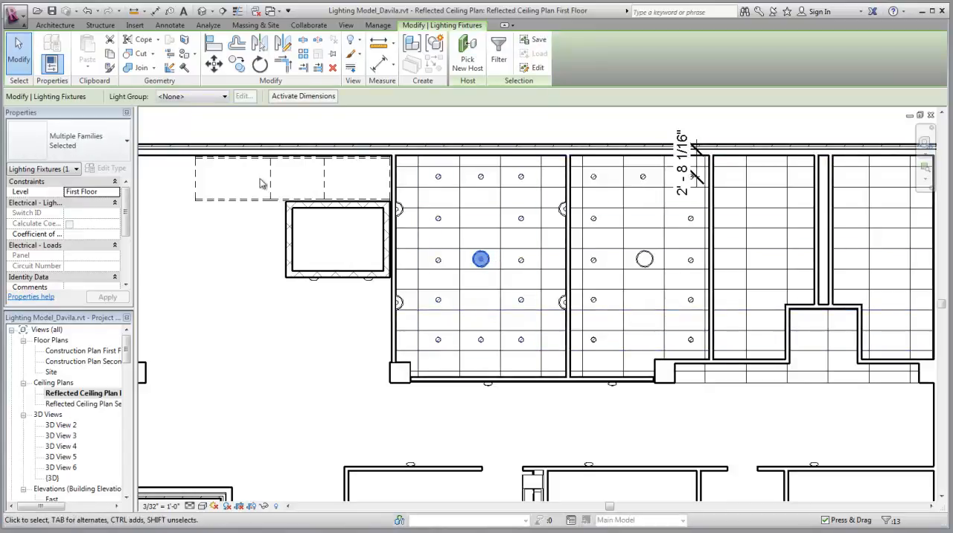
pyautogui.click(206, 99)
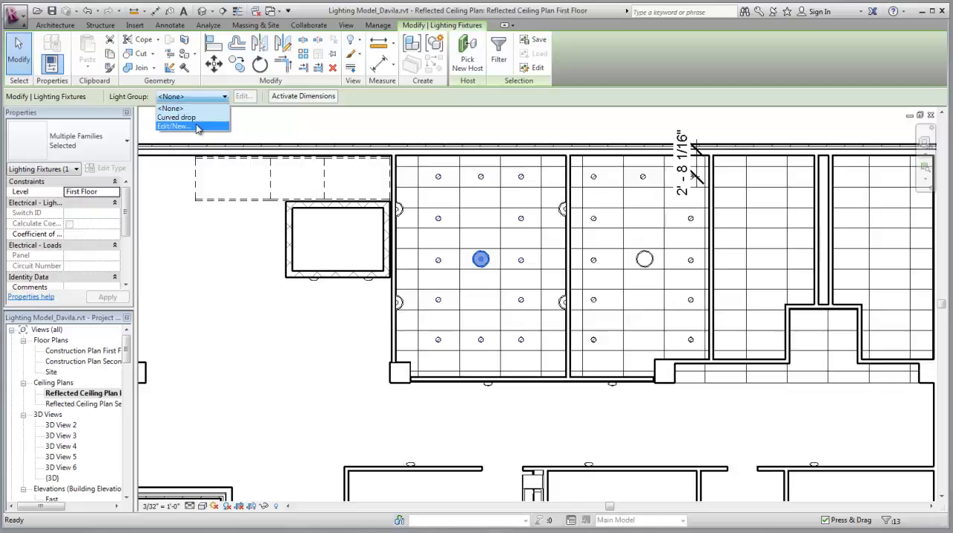
pyautogui.click(198, 128)
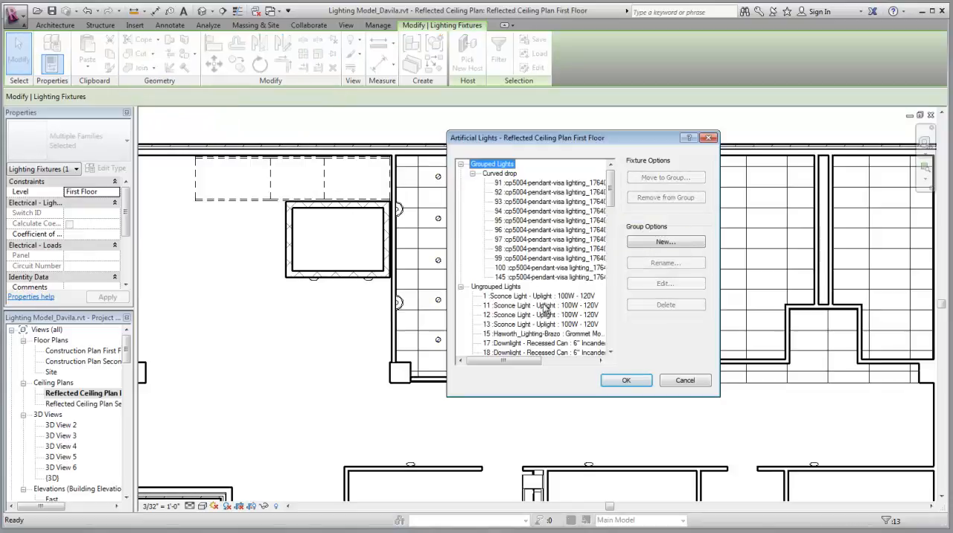
pyautogui.click(712, 139)
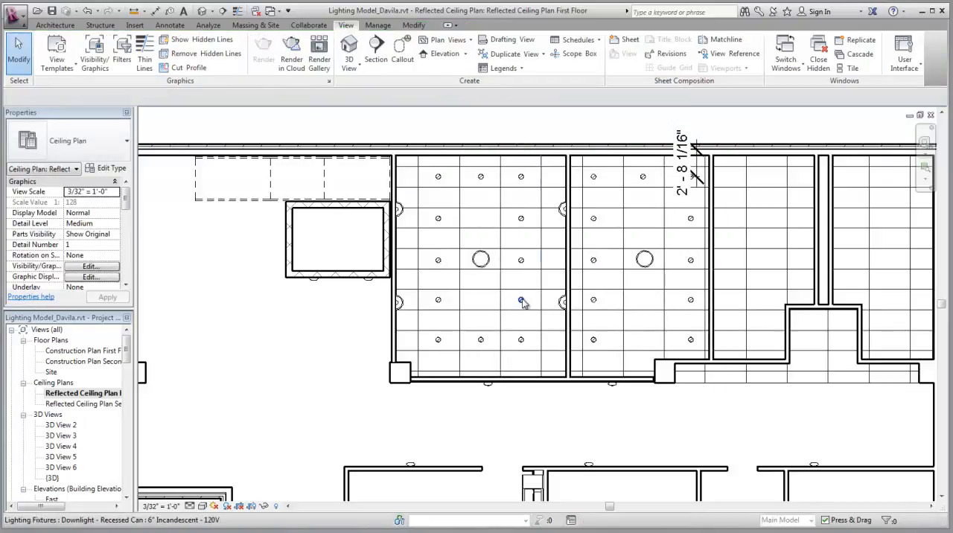
# Create a new light group named Conference room from a recessed downlight in the sconce-lit room and save it
pyautogui.click(518, 301)
pyautogui.click(218, 99)
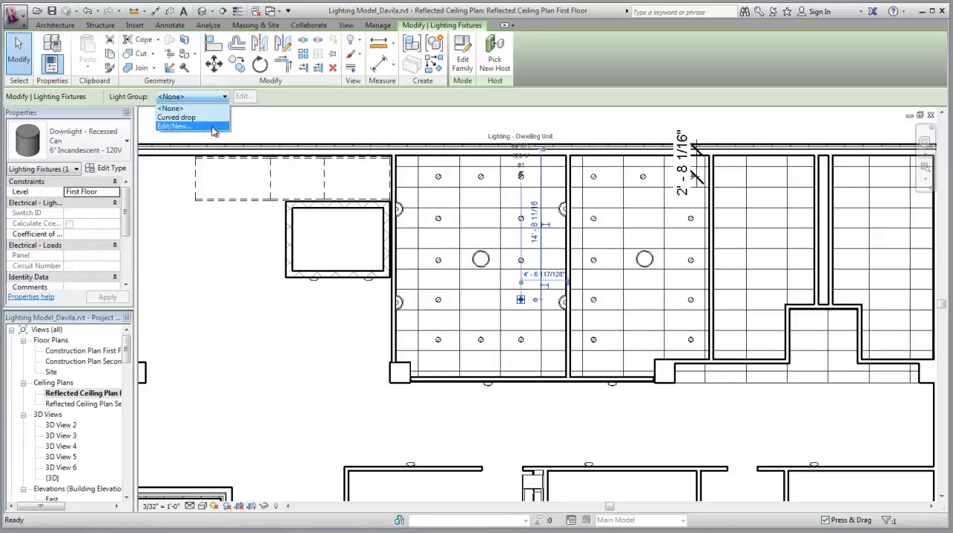
pyautogui.click(175, 126)
pyautogui.click(667, 241)
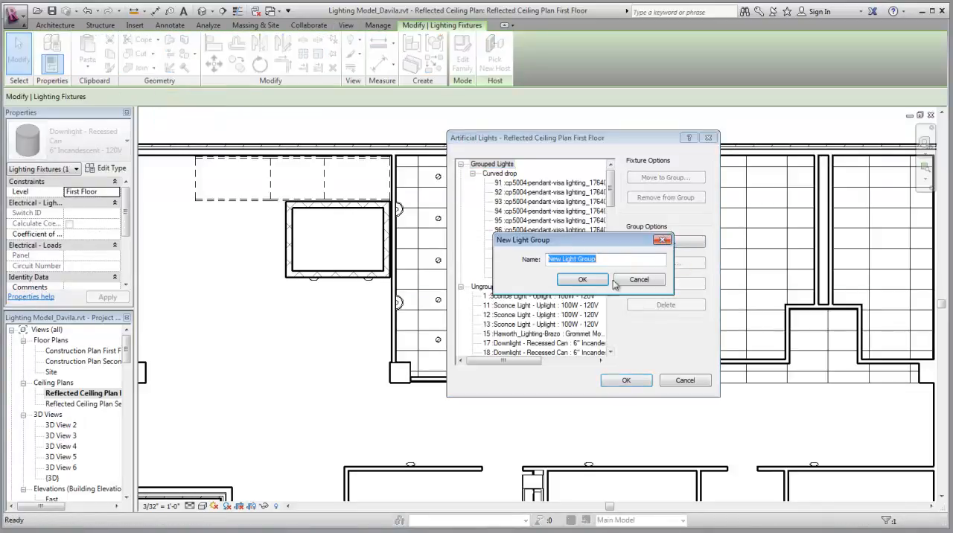
pyautogui.write('Conference room')
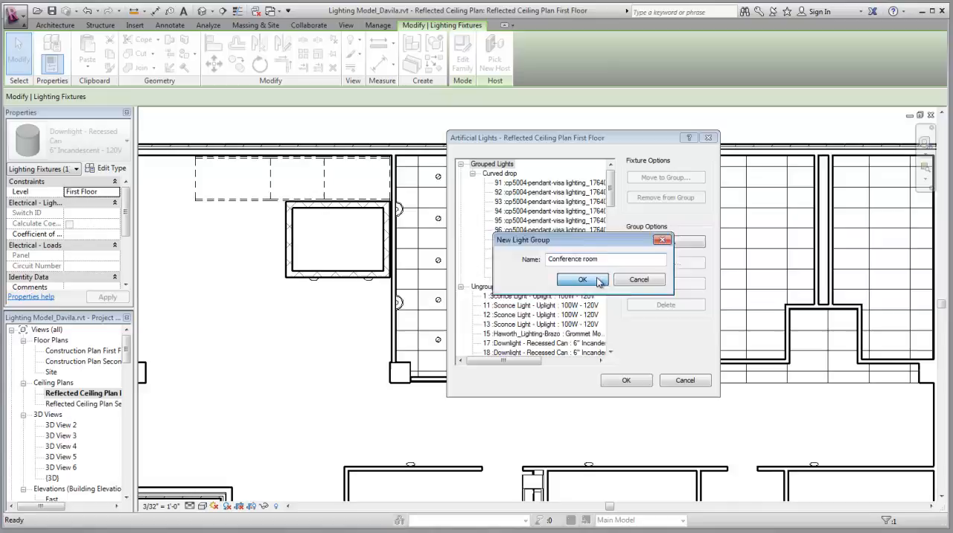
pyautogui.click(585, 279)
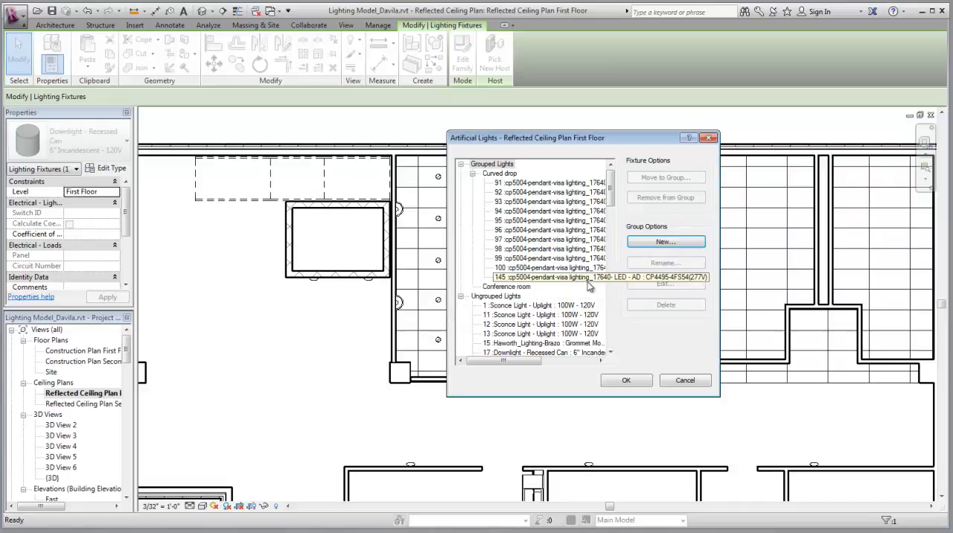
pyautogui.click(517, 288)
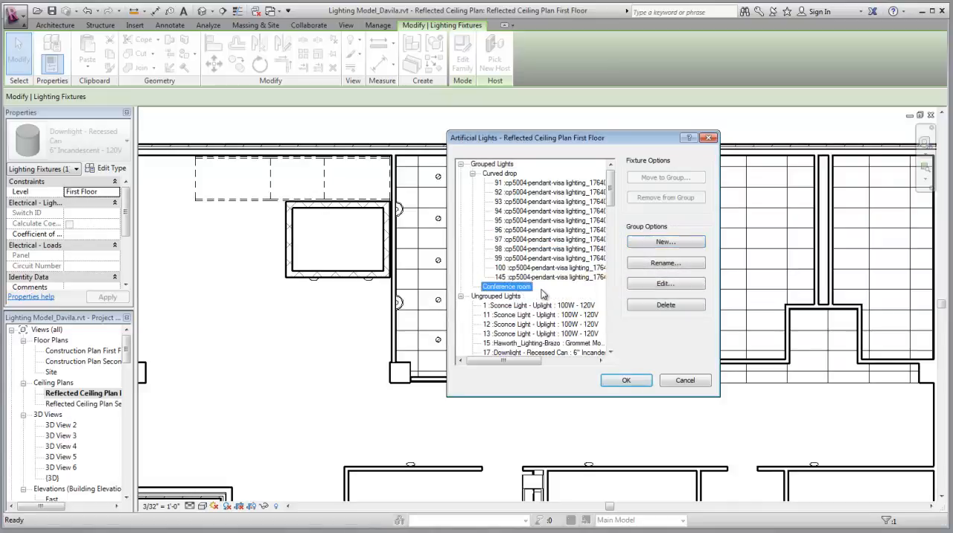
pyautogui.click(626, 381)
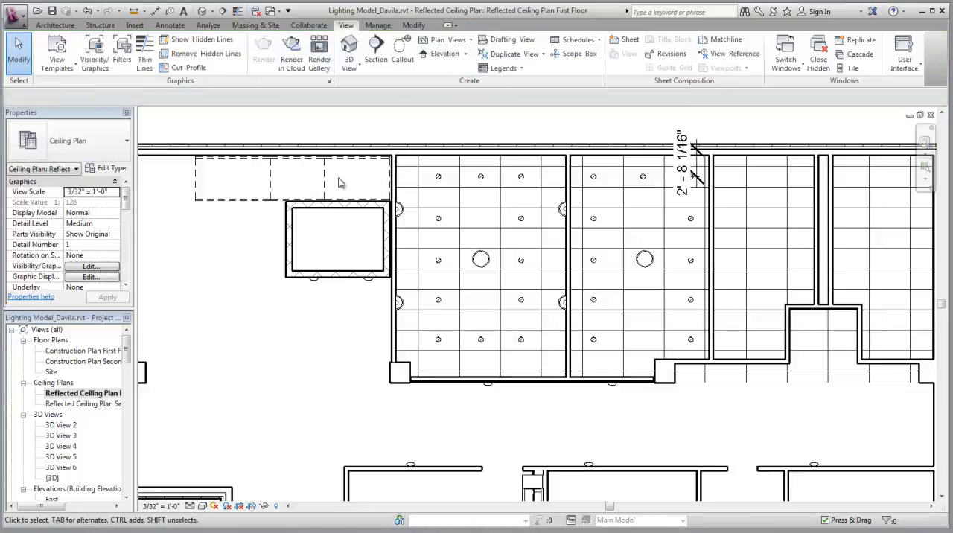
pyautogui.click(481, 339)
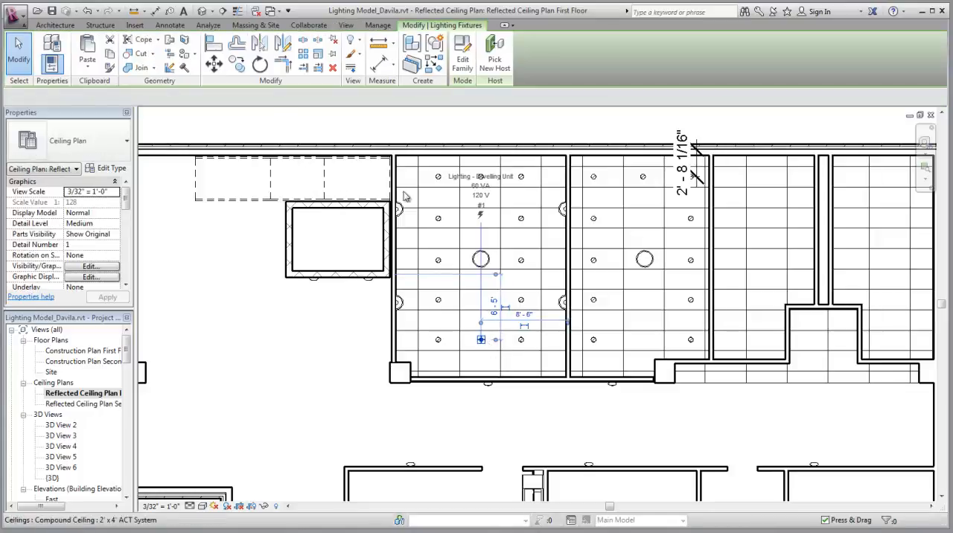
pyautogui.click(223, 98)
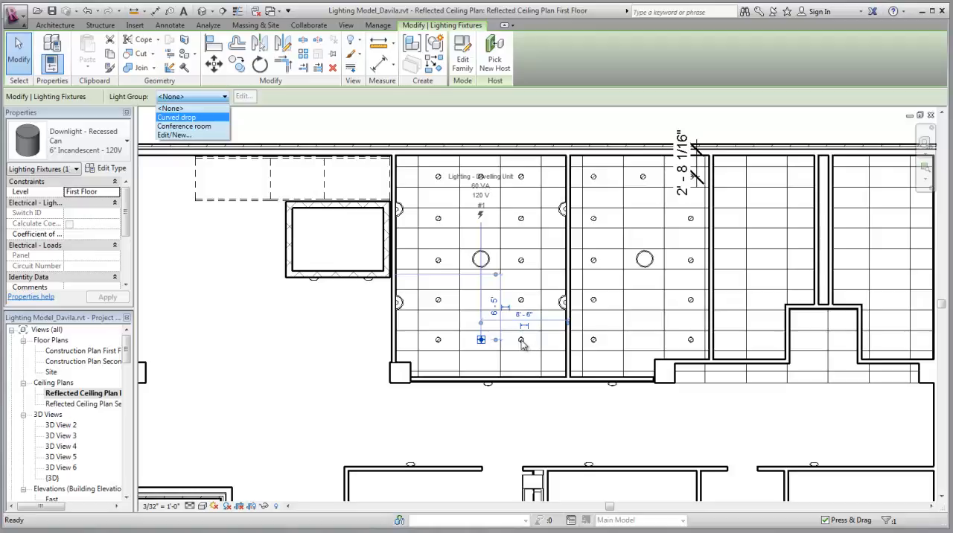
pyautogui.click(528, 345)
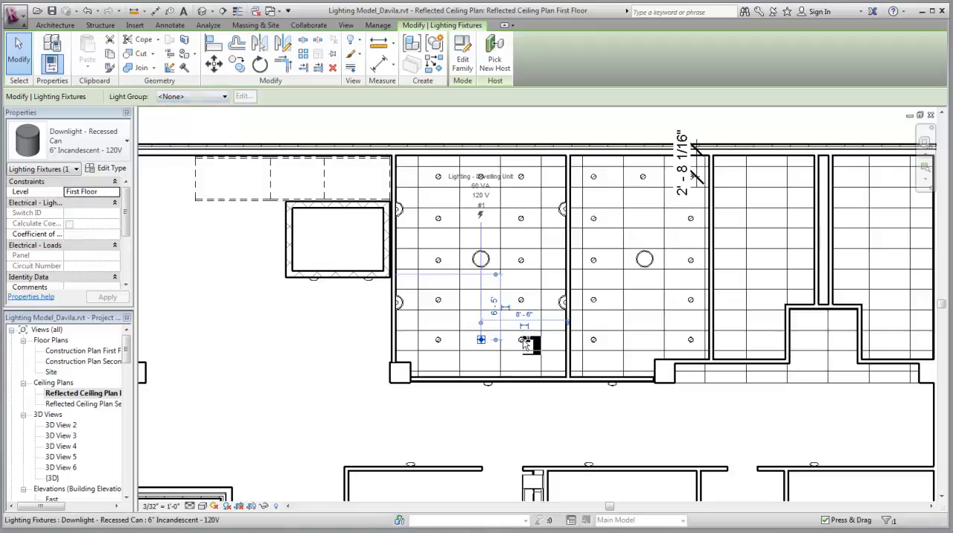
pyautogui.keyDown('ctrl'); pyautogui.click(524, 340); pyautogui.keyUp('ctrl')
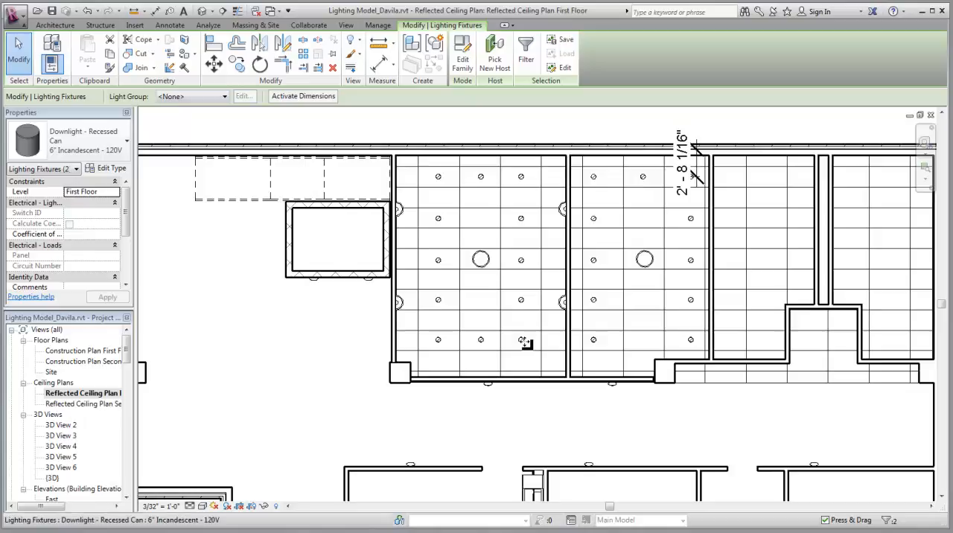
# Select the twelve recessed downlights around the pendant in the room with the four wall sconces
pyautogui.click(521, 340)
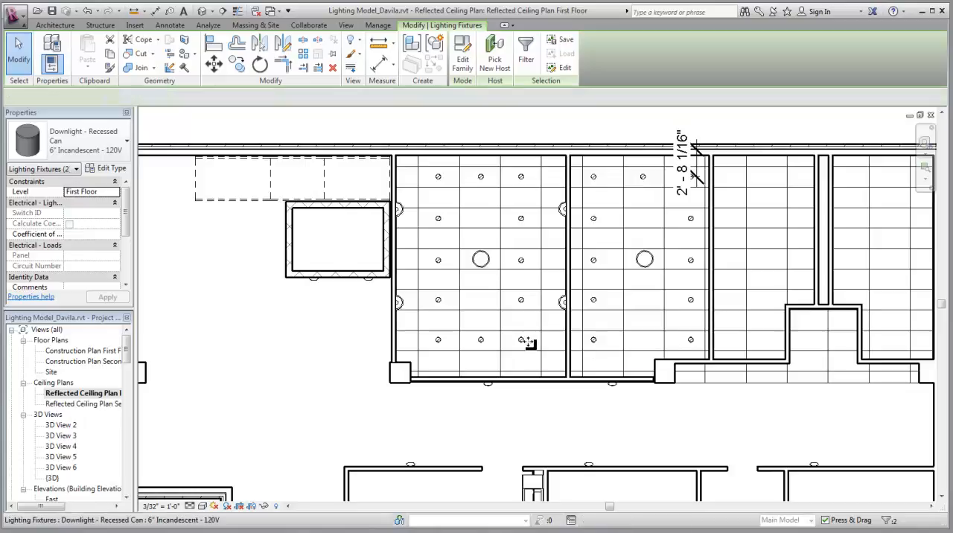
pyautogui.keyDown('ctrl'); pyautogui.click(483, 340); pyautogui.keyUp('ctrl')
pyautogui.keyDown('ctrl'); pyautogui.click(439, 339); pyautogui.keyUp('ctrl')
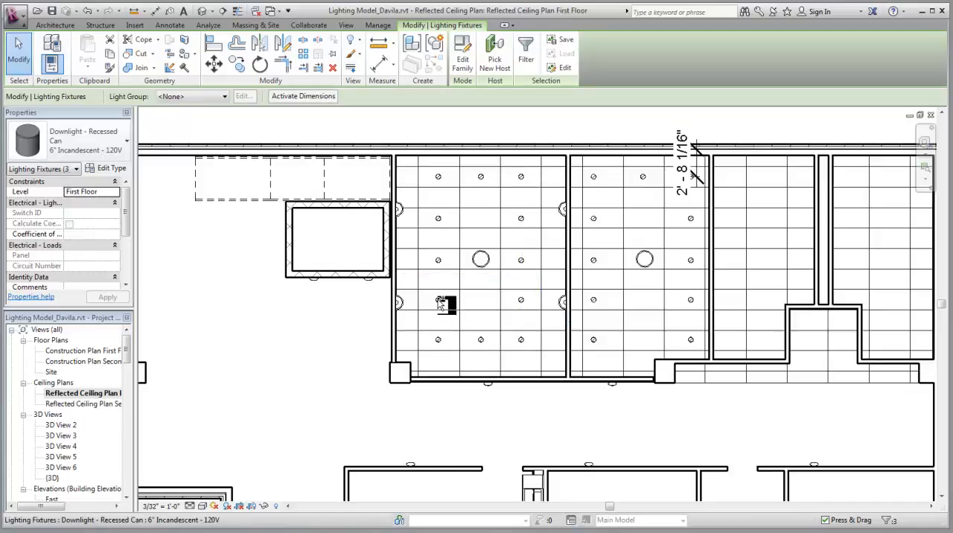
pyautogui.keyDown('ctrl'); pyautogui.click(439, 299); pyautogui.keyUp('ctrl')
pyautogui.keyDown('ctrl'); pyautogui.click(439, 261); pyautogui.keyUp('ctrl')
pyautogui.keyDown('ctrl'); pyautogui.click(440, 219); pyautogui.keyUp('ctrl')
pyautogui.keyDown('ctrl'); pyautogui.click(440, 177); pyautogui.keyUp('ctrl')
pyautogui.keyDown('ctrl'); pyautogui.click(526, 181); pyautogui.keyUp('ctrl')
pyautogui.keyDown('ctrl'); pyautogui.click(525, 218); pyautogui.keyUp('ctrl')
pyautogui.keyDown('ctrl'); pyautogui.click(525, 262); pyautogui.keyUp('ctrl')
pyautogui.keyDown('ctrl'); pyautogui.click(523, 300); pyautogui.keyUp('ctrl')
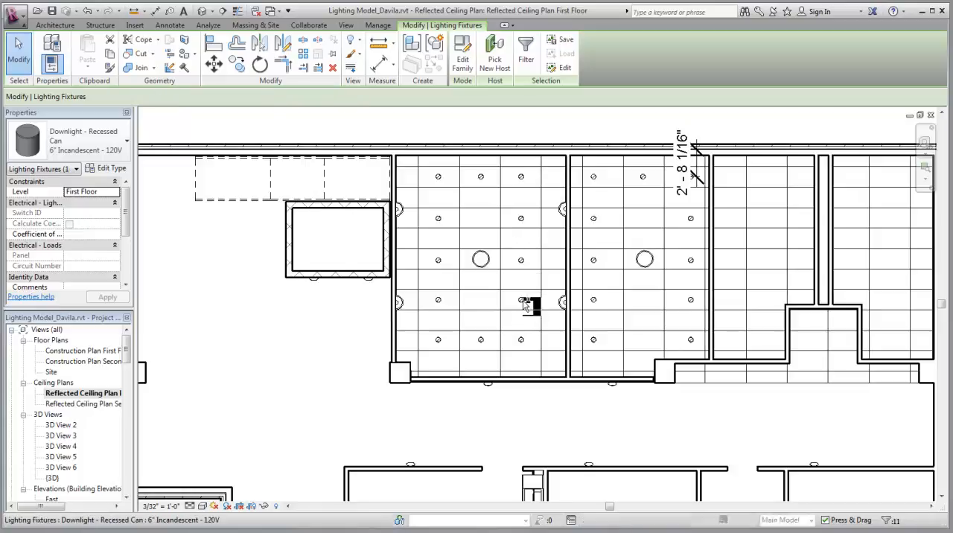
# Assign the hemisphere pendant and the two lowest downlights of the sconce-lit room's right column to the Conference room light group
pyautogui.click(484, 262)
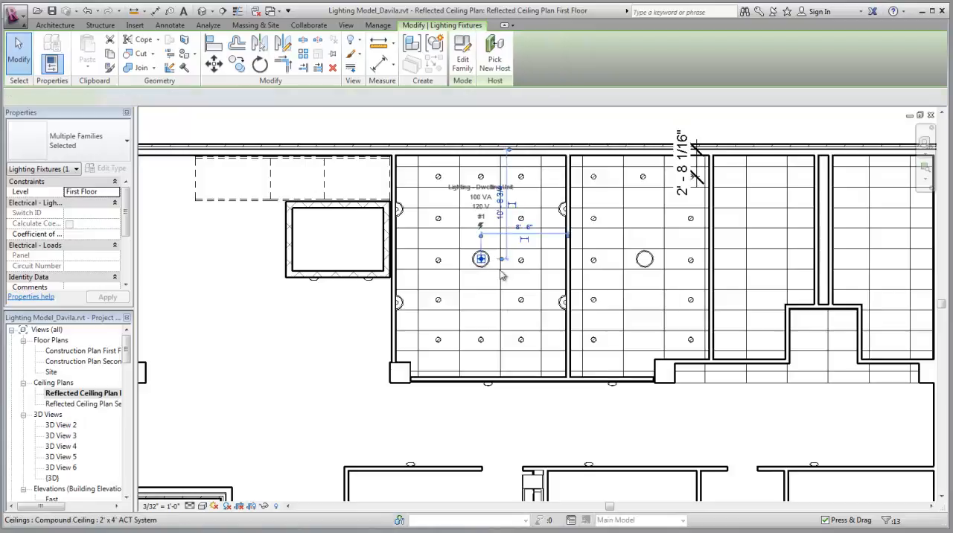
pyautogui.keyDown('ctrl'); pyautogui.click(522, 342); pyautogui.keyUp('ctrl')
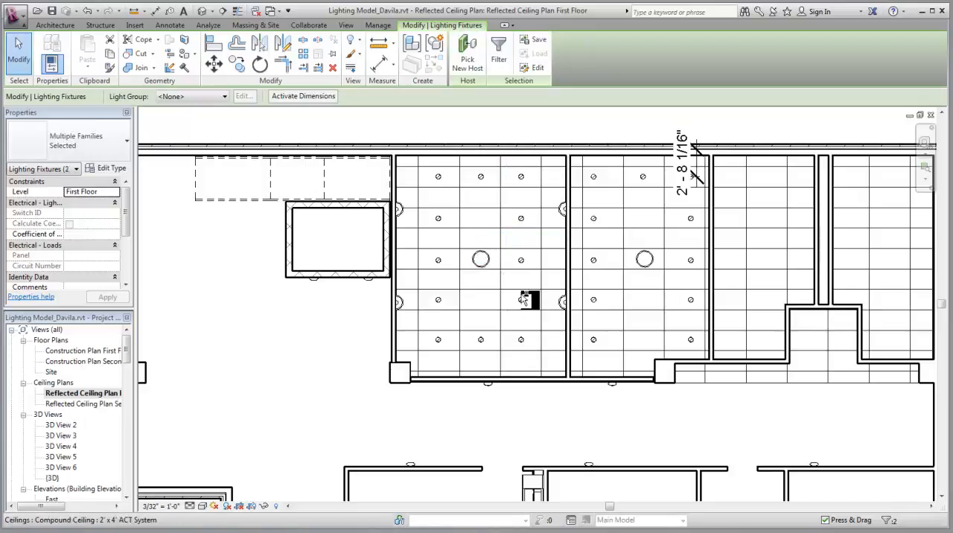
pyautogui.keyDown('ctrl'); pyautogui.click(524, 301); pyautogui.keyUp('ctrl')
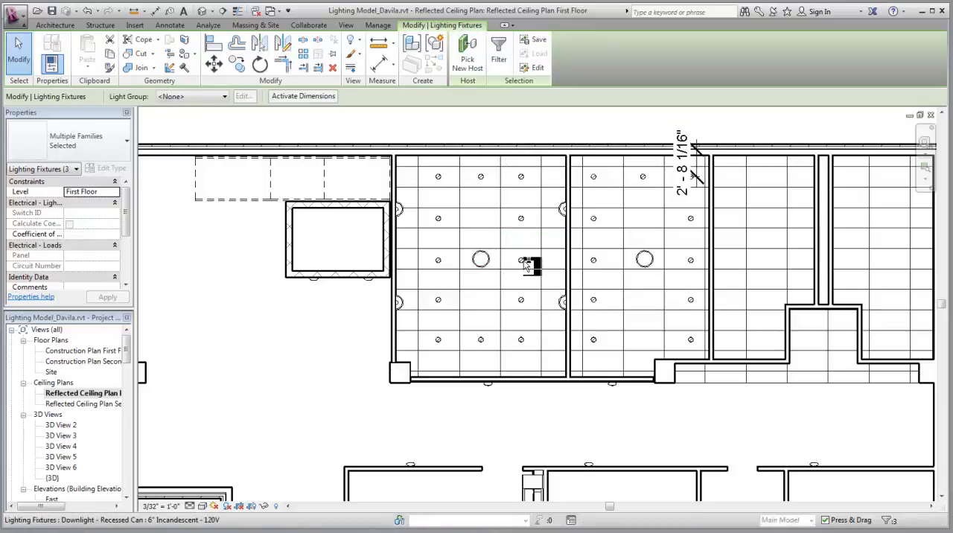
pyautogui.click(225, 97)
pyautogui.click(190, 122)
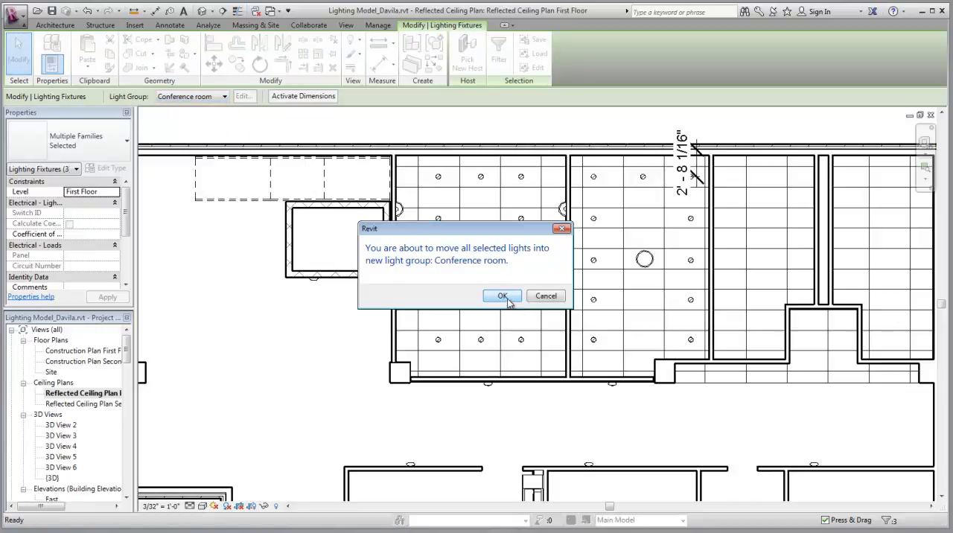
pyautogui.click(501, 295)
# Check the lower right downlights and assign the middle downlight of the bottom row to the Conference room light group
pyautogui.click(524, 302)
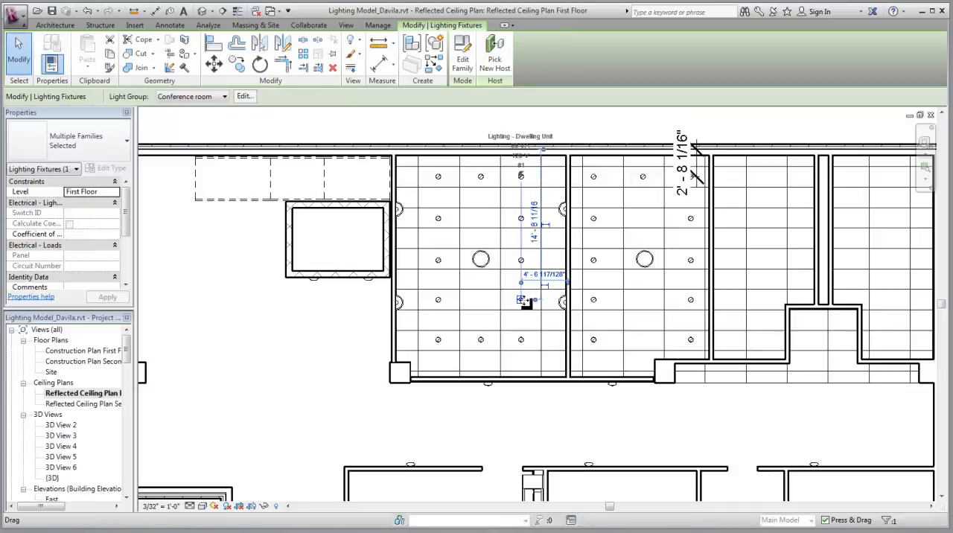
pyautogui.click(520, 340)
pyautogui.press('Escape')
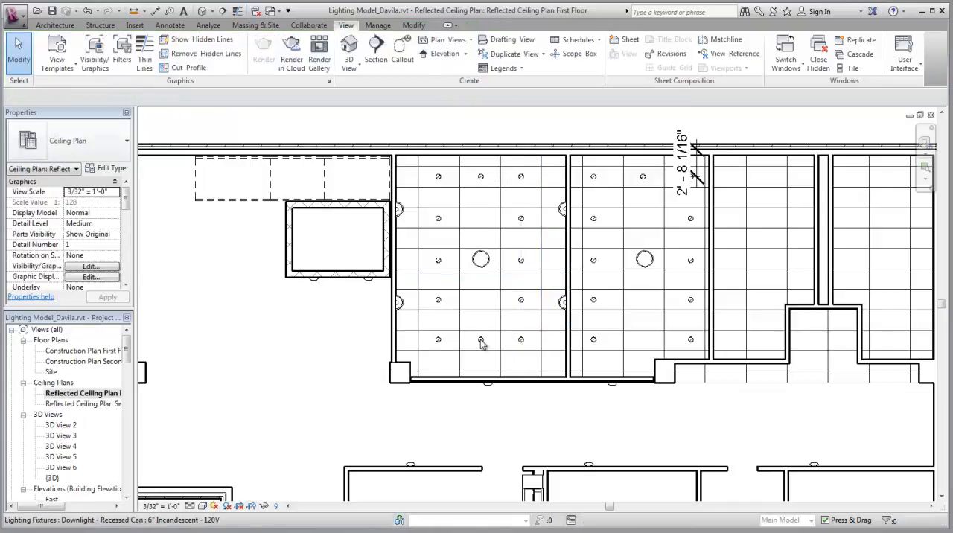
pyautogui.click(481, 341)
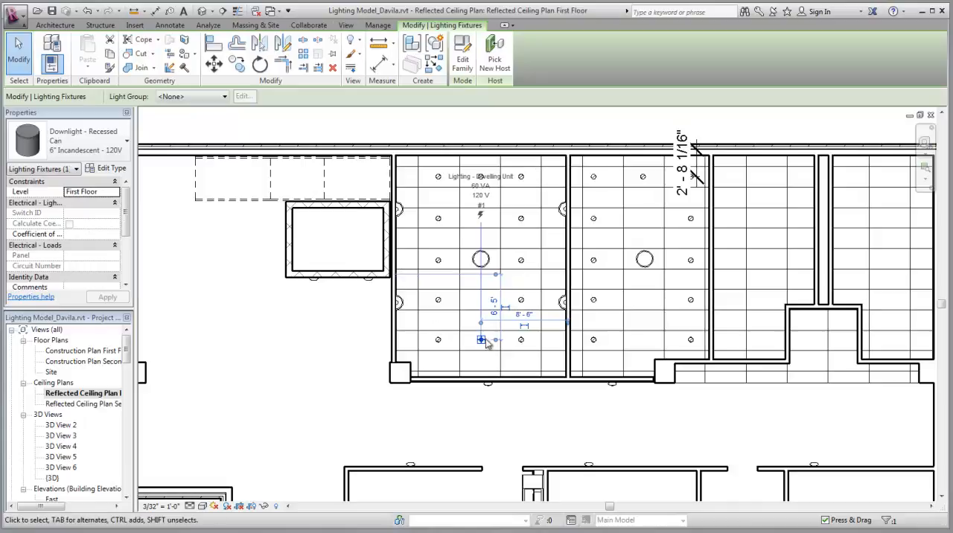
pyautogui.click(224, 97)
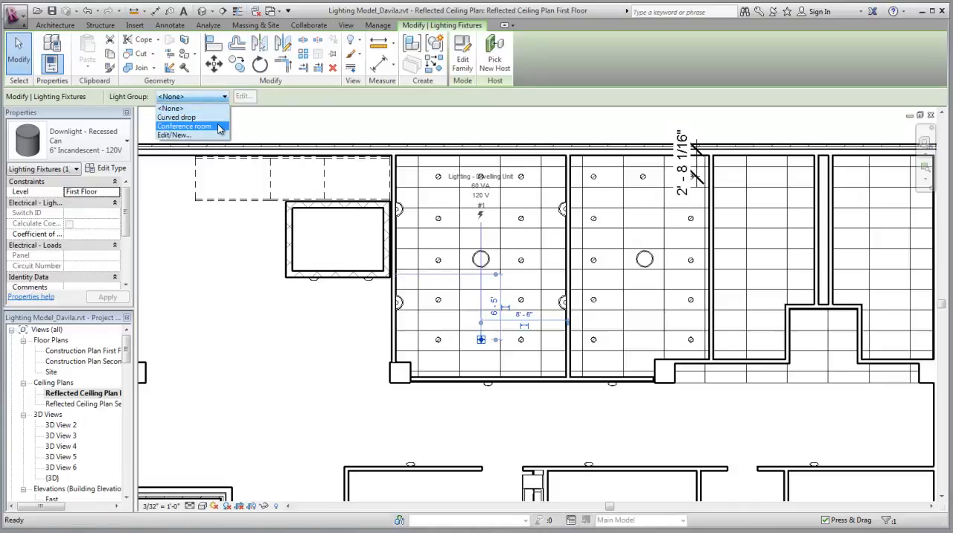
pyautogui.click(179, 117)
pyautogui.click(502, 295)
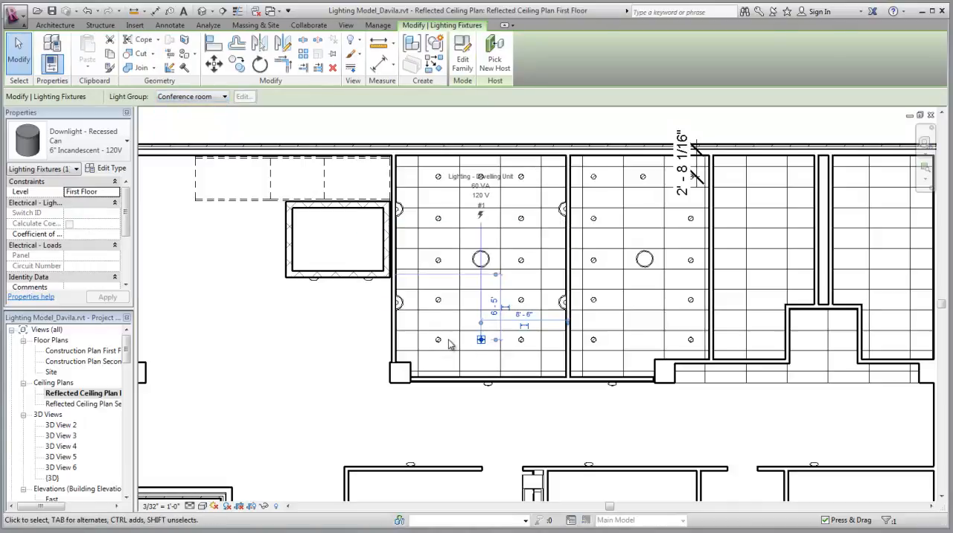
# Move the five downlights in the left column of the sconce-lit room into the Conference room light group
pyautogui.press('Escape')
pyautogui.click(437, 339)
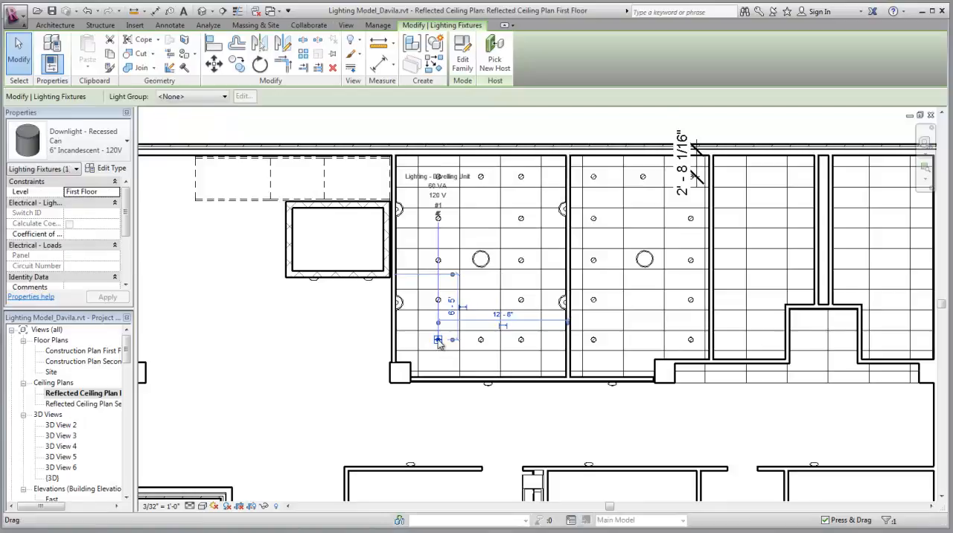
pyautogui.click(470, 122)
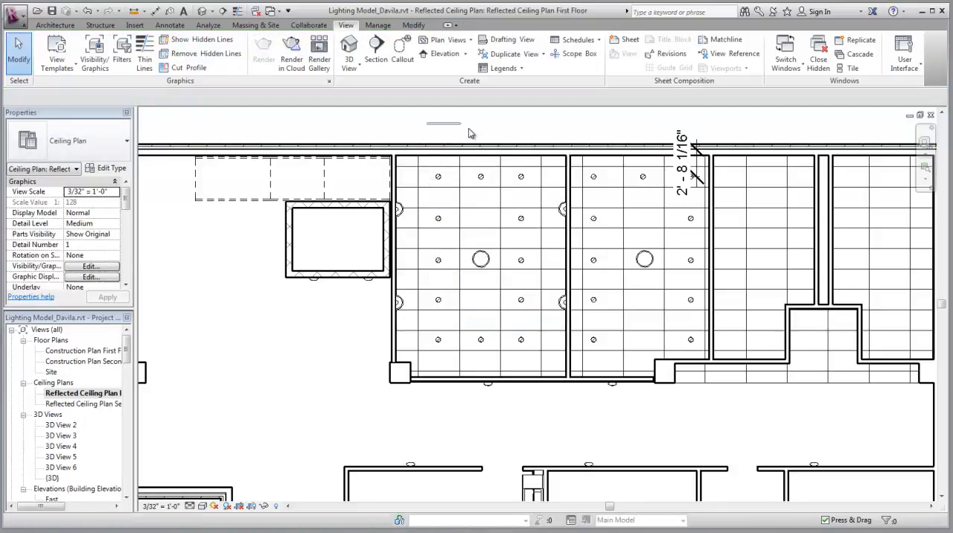
pyautogui.moveTo(424, 122); pyautogui.dragTo(451, 363)
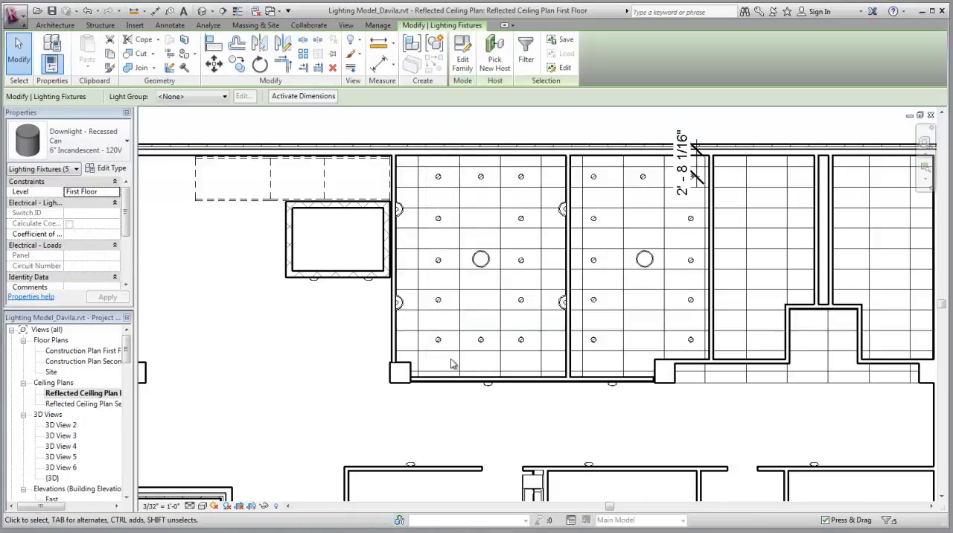
pyautogui.click(224, 97)
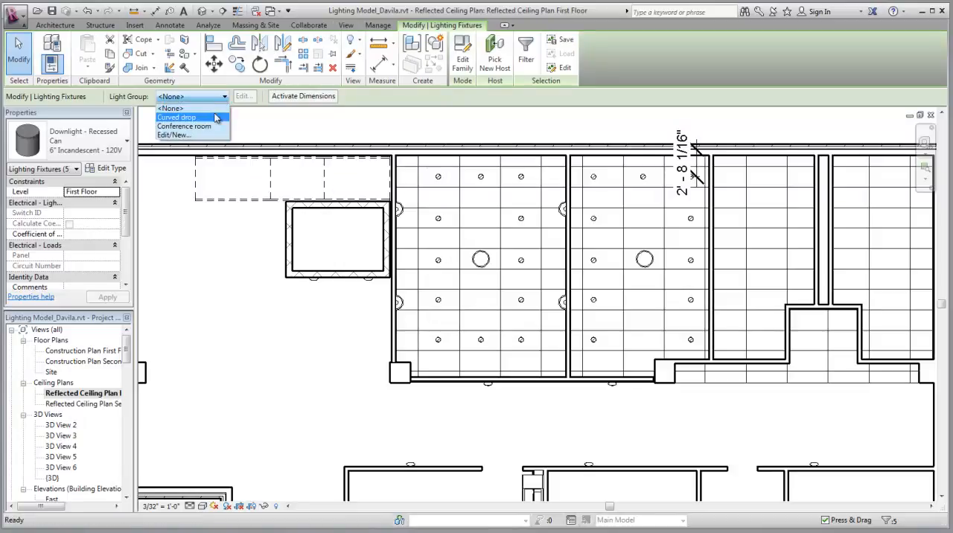
pyautogui.click(186, 126)
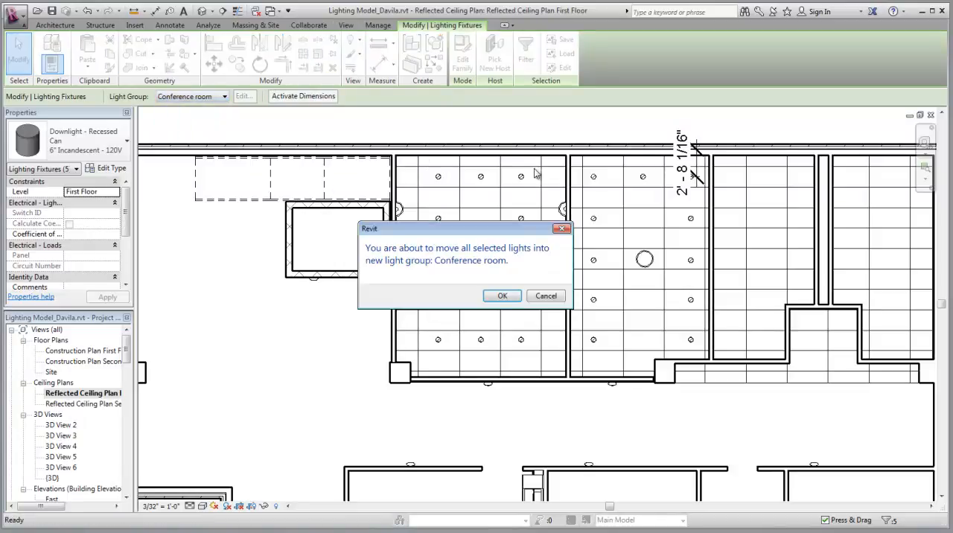
pyautogui.click(509, 295)
# Assign the middle downlight of the room's top row to the Conference room light group
pyautogui.click(481, 177)
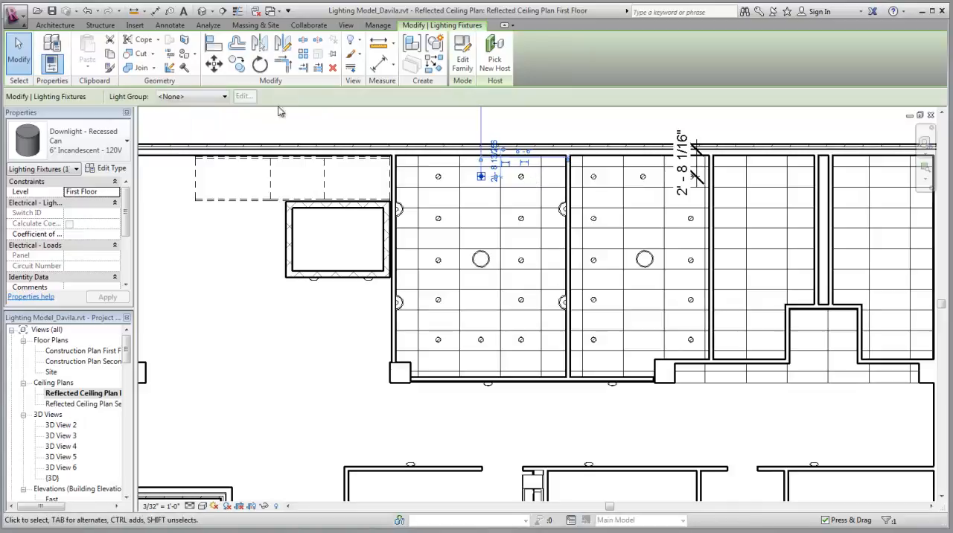
pyautogui.click(224, 97)
pyautogui.click(210, 126)
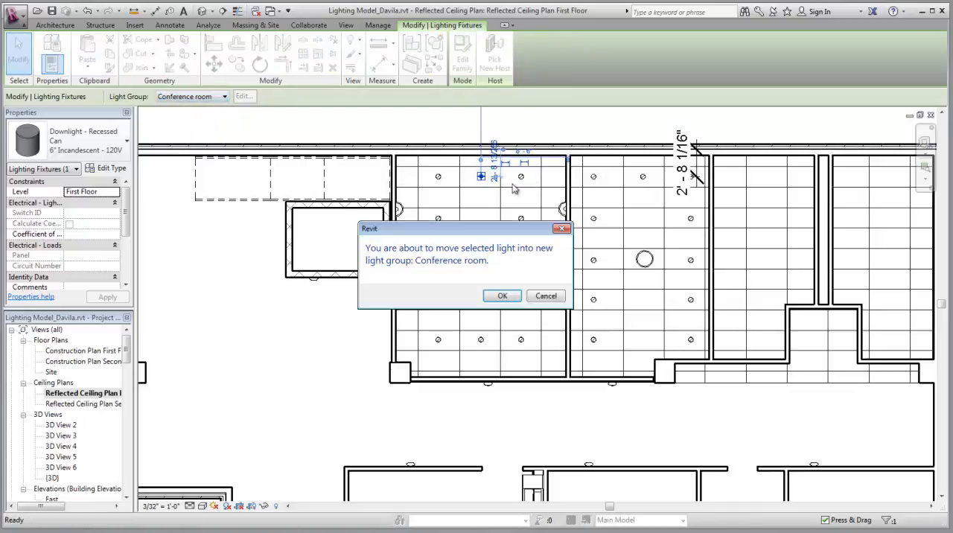
pyautogui.click(509, 295)
# Assign the upper four downlights of the right column to the Conference room light group and check the pendant's group
pyautogui.moveTo(508, 117); pyautogui.dragTo(536, 320)
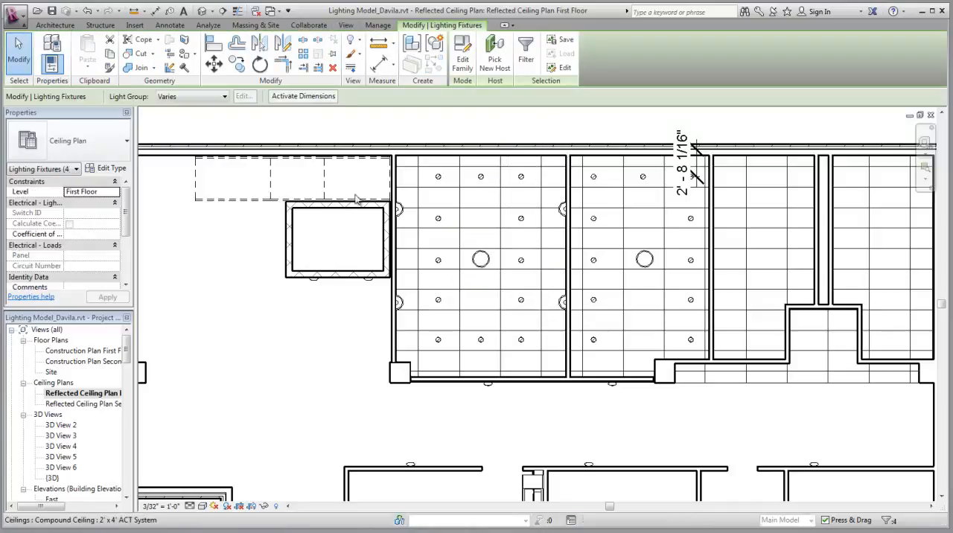
pyautogui.click(213, 97)
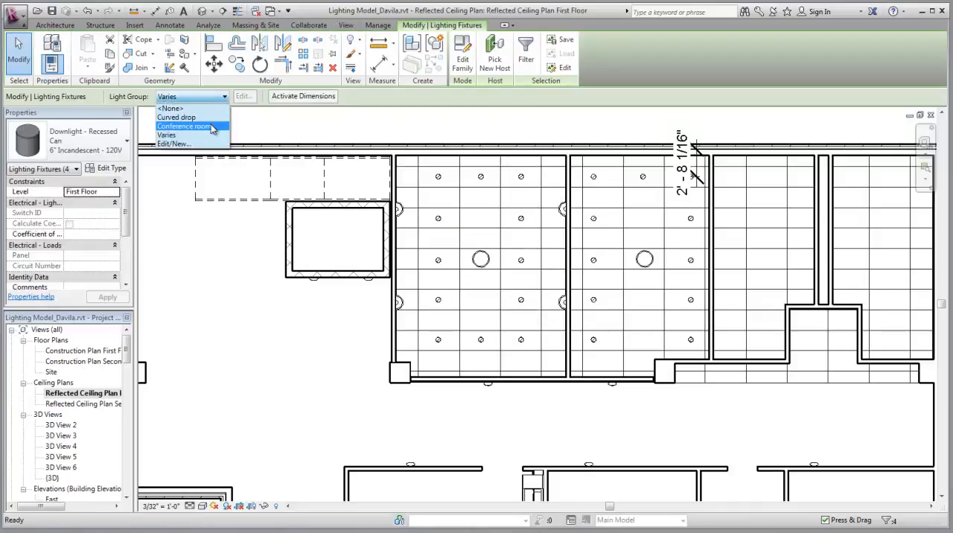
pyautogui.click(189, 119)
pyautogui.click(502, 296)
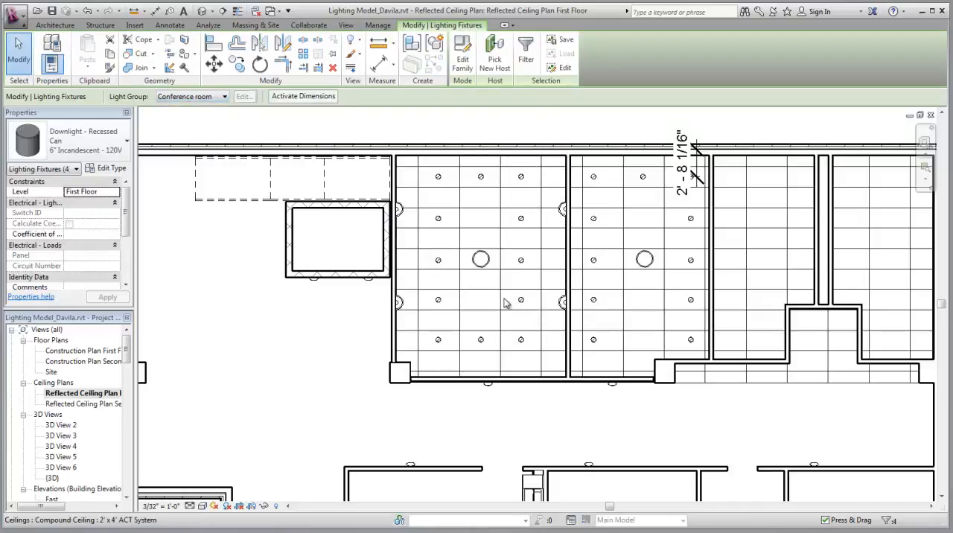
pyautogui.click(482, 261)
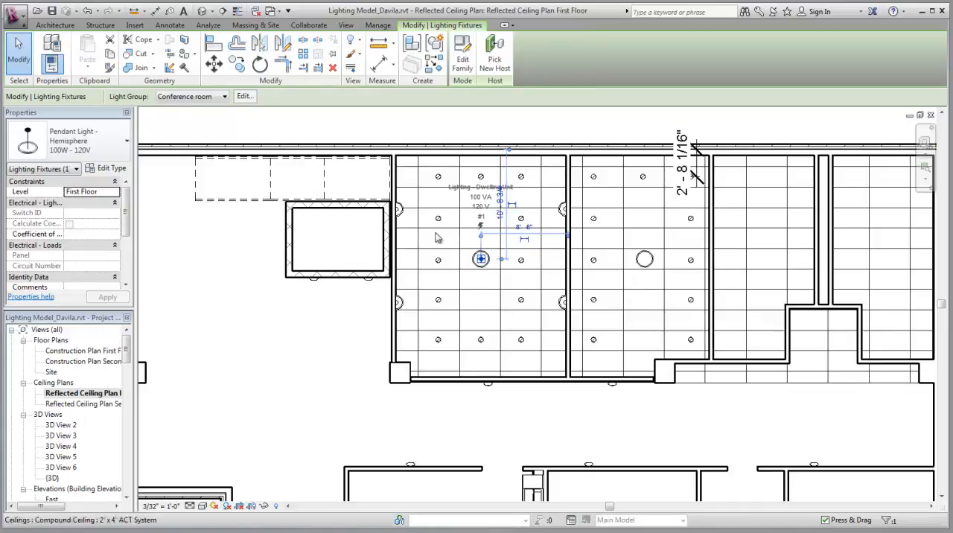
pyautogui.click(273, 124)
pyautogui.press('Escape')
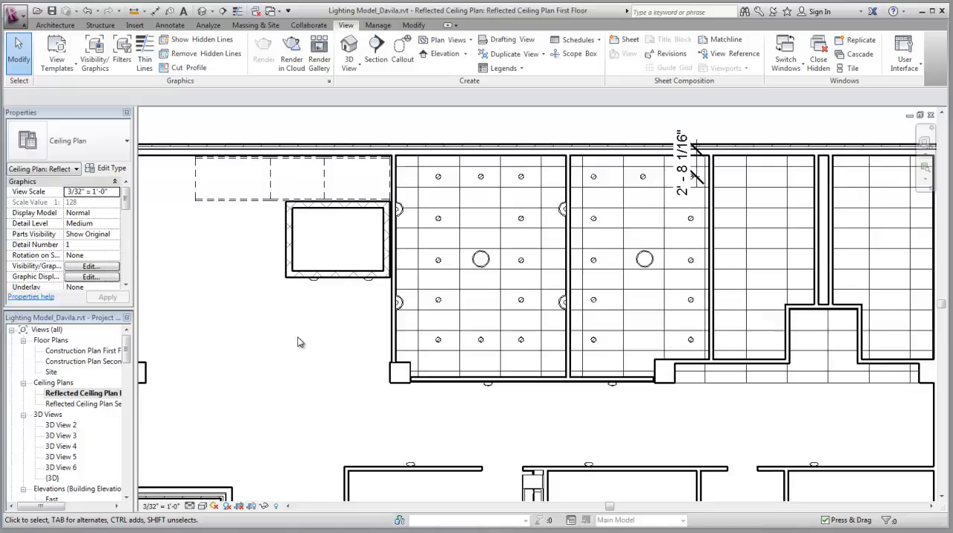
# Open the perspective view 3D View 3 of the conference room
pyautogui.scroll(-3, 257, 342)
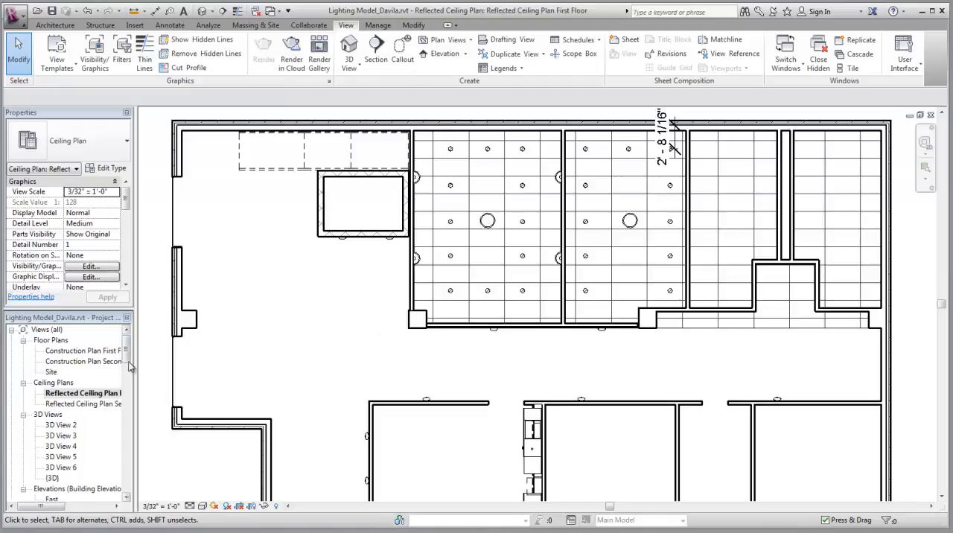
pyautogui.moveTo(127, 355); pyautogui.dragTo(128, 366)
pyautogui.doubleClick(74, 372)
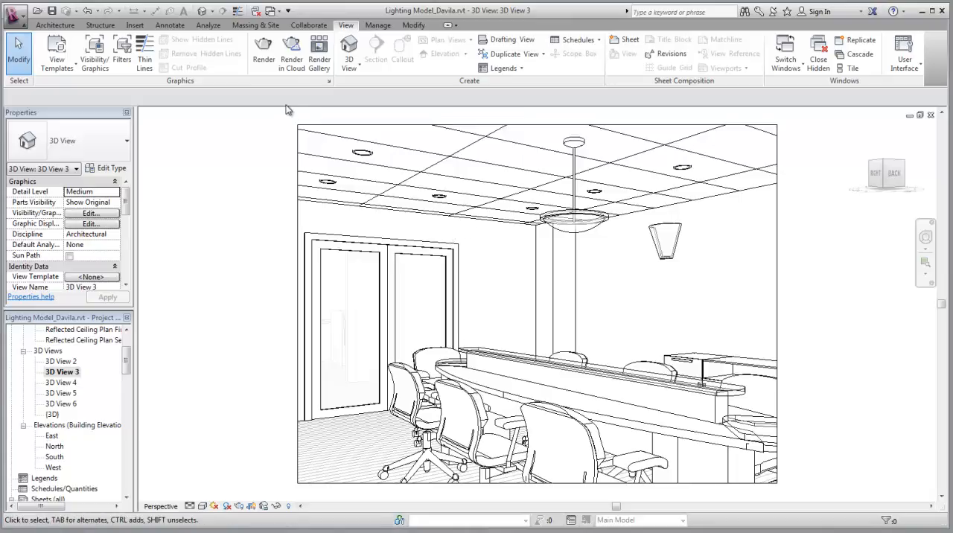
# In the rendering's artificial lights, switch off the Curved drop group and all ungrouped lights, leaving Conference room on
pyautogui.click(266, 63)
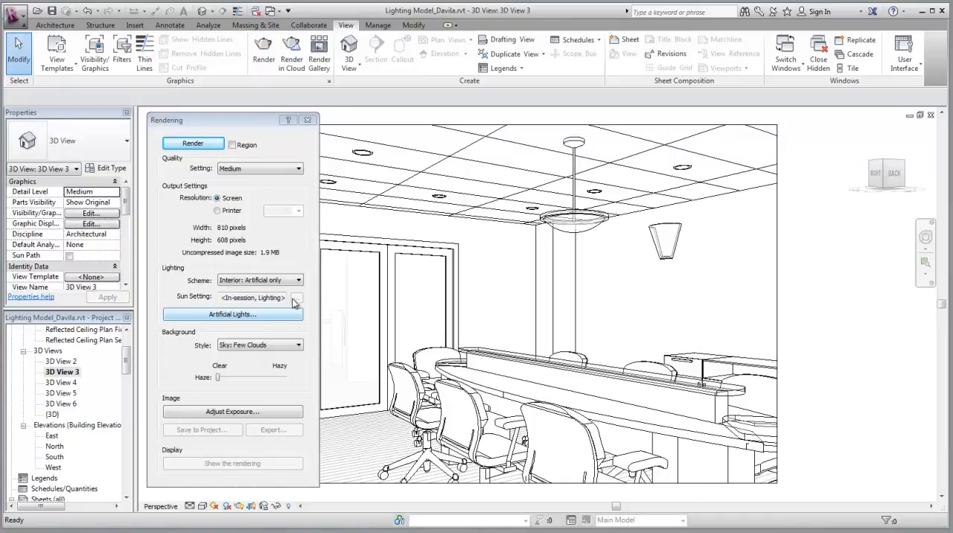
pyautogui.click(241, 317)
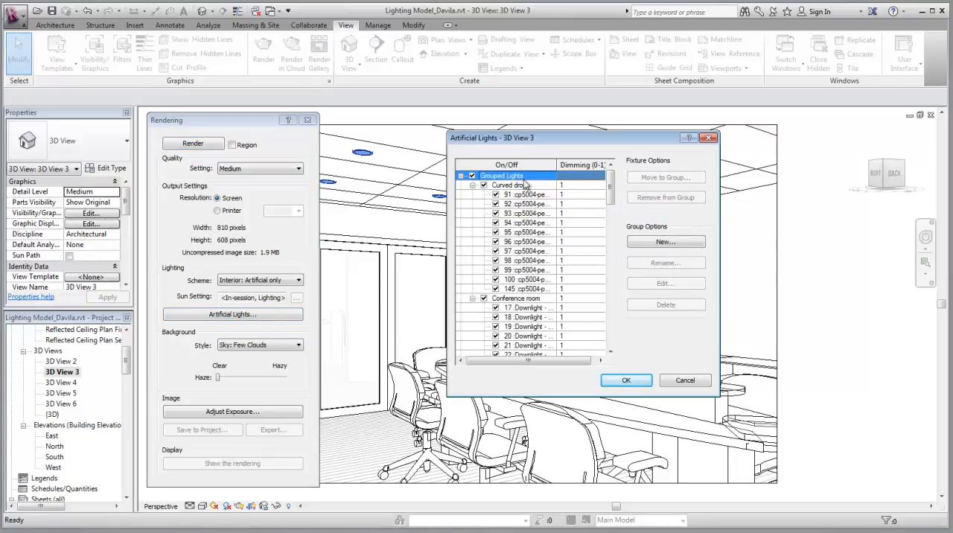
pyautogui.click(484, 185)
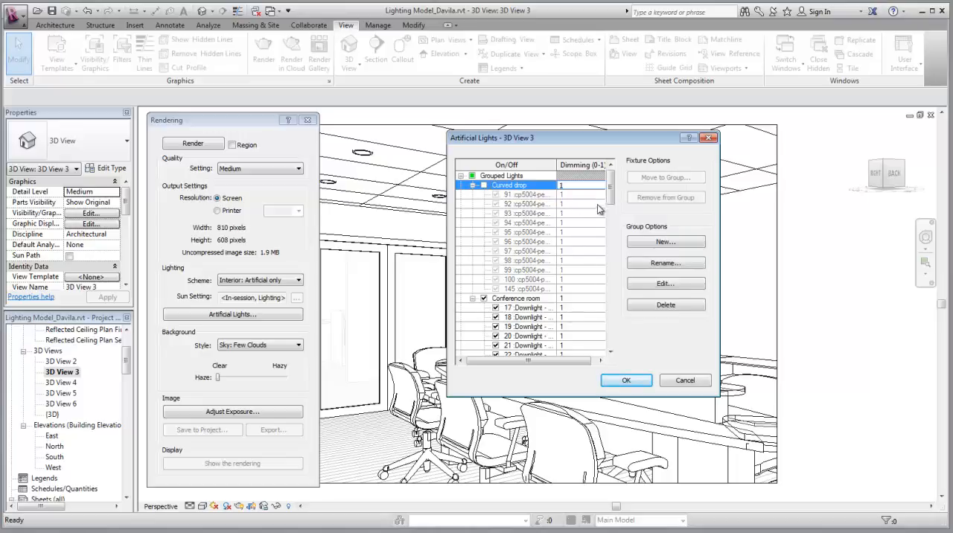
pyautogui.moveTo(613, 198); pyautogui.dragTo(614, 228)
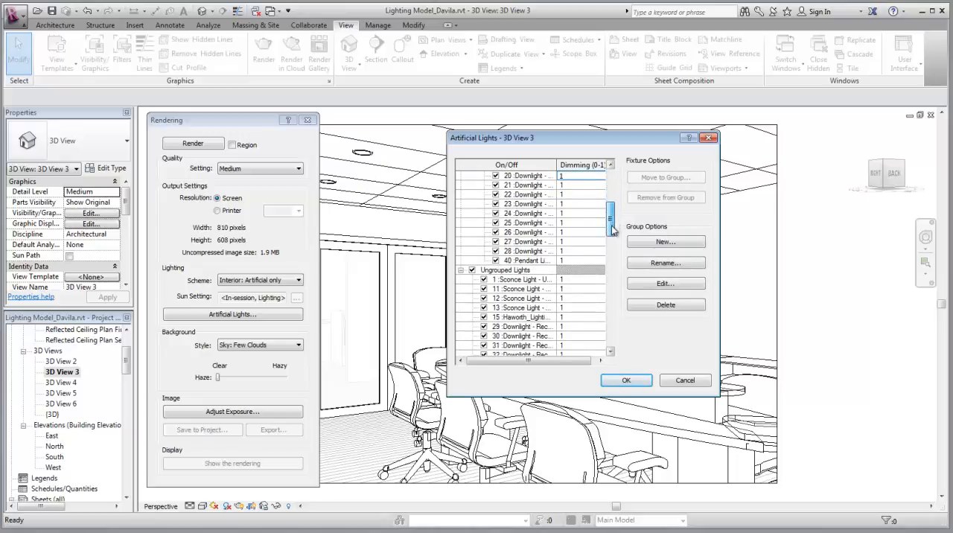
pyautogui.click(473, 271)
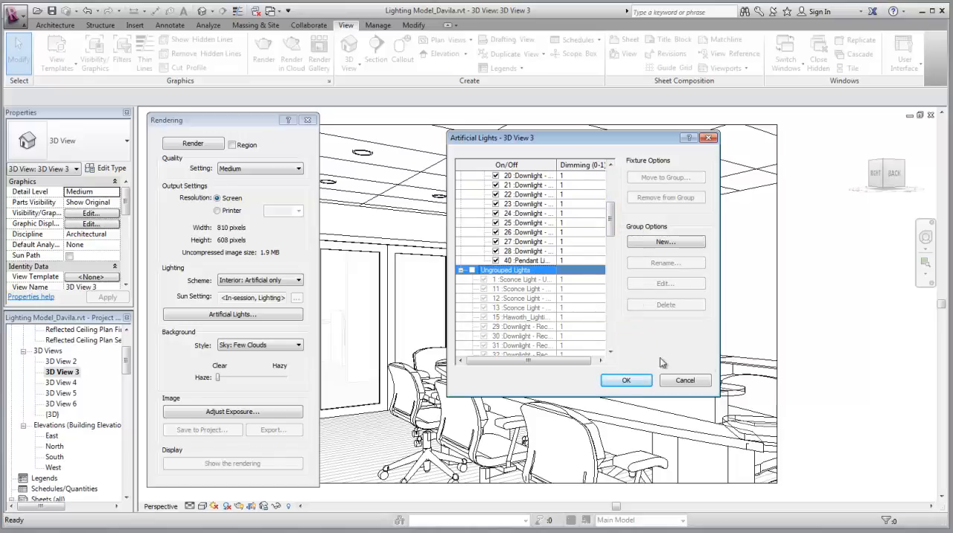
pyautogui.click(627, 381)
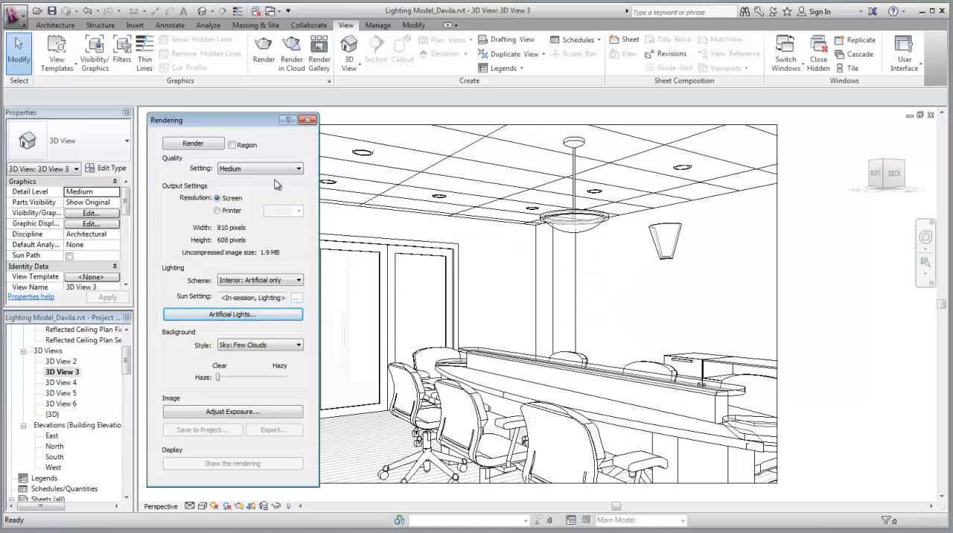
# Set the rendering quality to Draft and render the conference room view
pyautogui.click(297, 169)
pyautogui.click(265, 179)
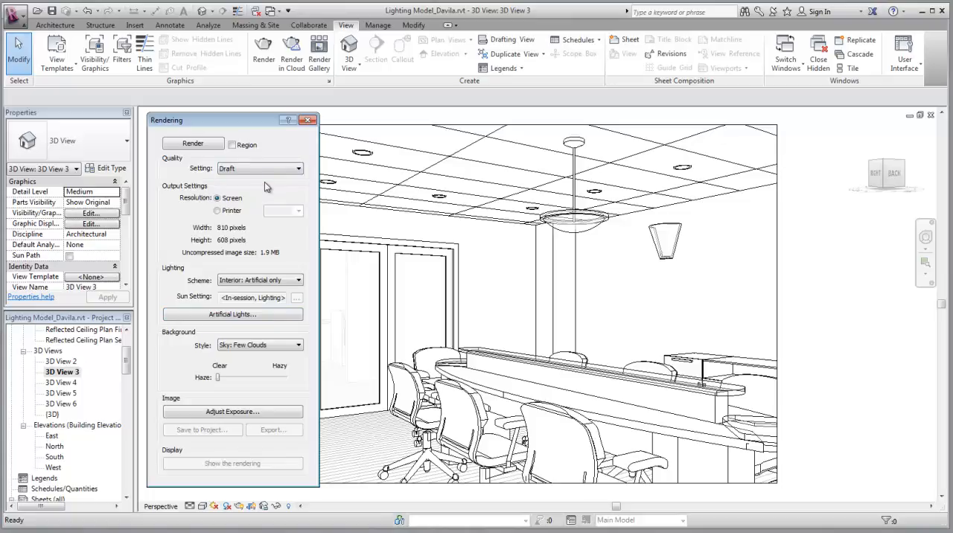
pyautogui.click(192, 143)
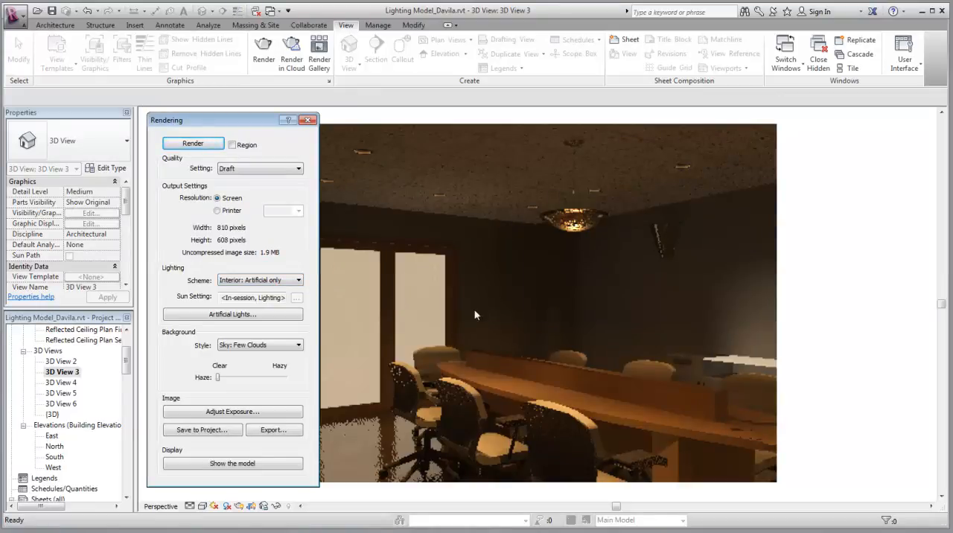
# Close the rendering settings and open the hemisphere pendant light's type properties at the Photometrics parameters
pyautogui.click(308, 120)
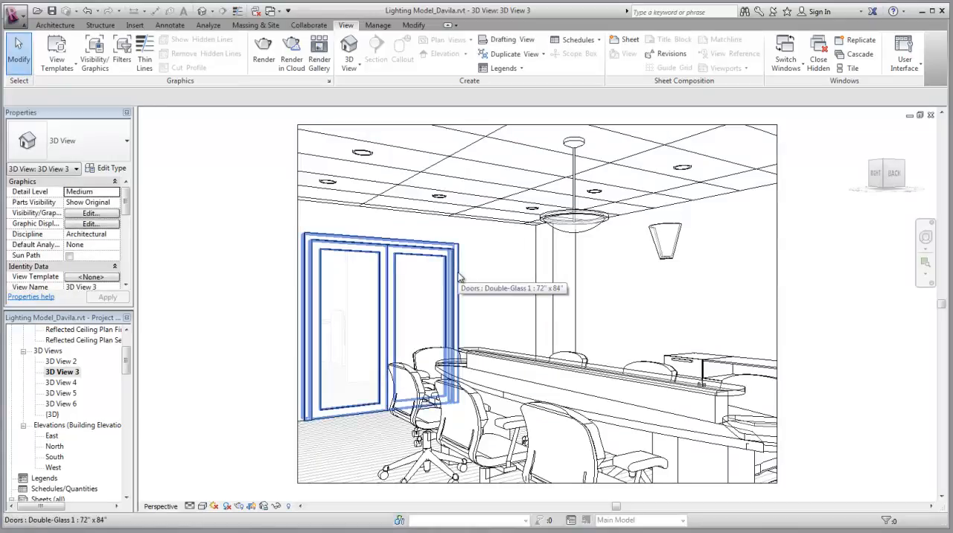
pyautogui.click(589, 230)
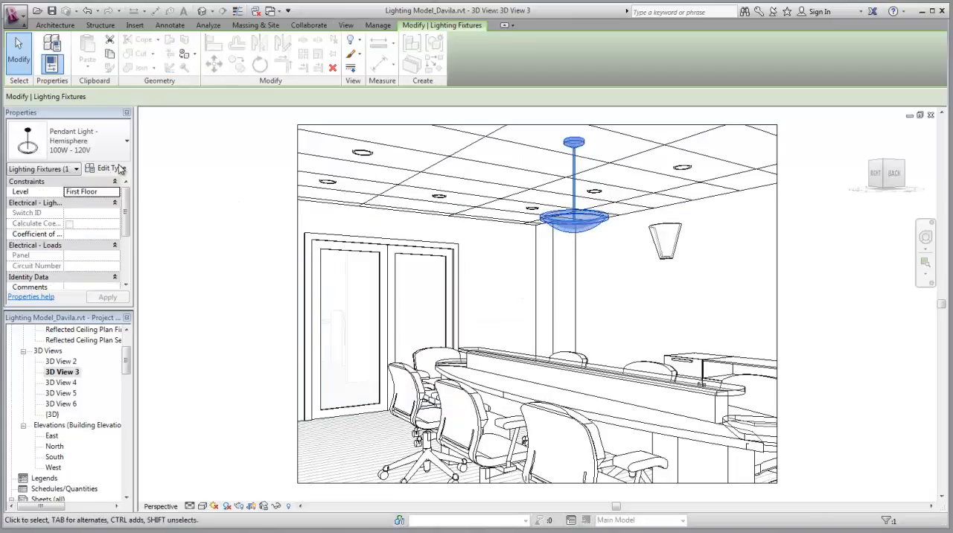
pyautogui.click(117, 170)
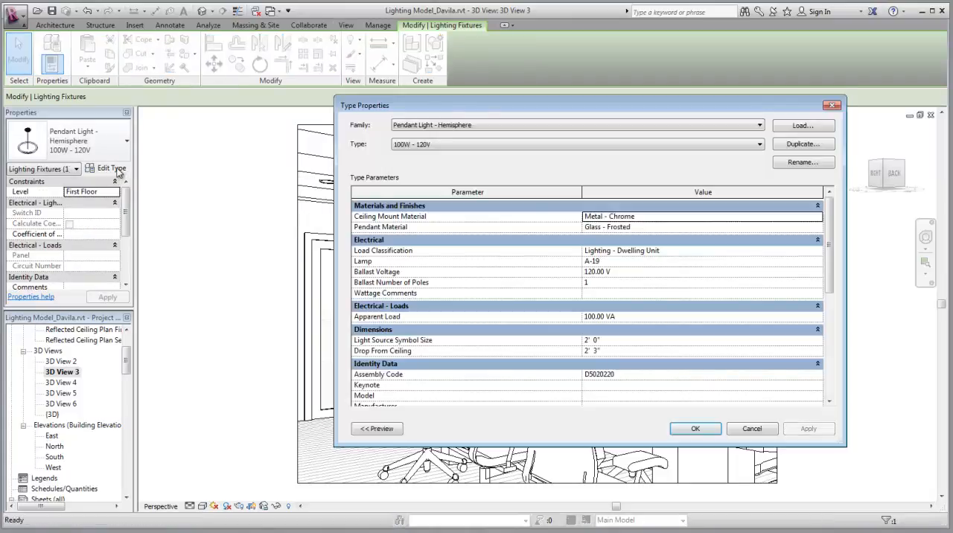
pyautogui.moveTo(589, 104); pyautogui.dragTo(468, 120)
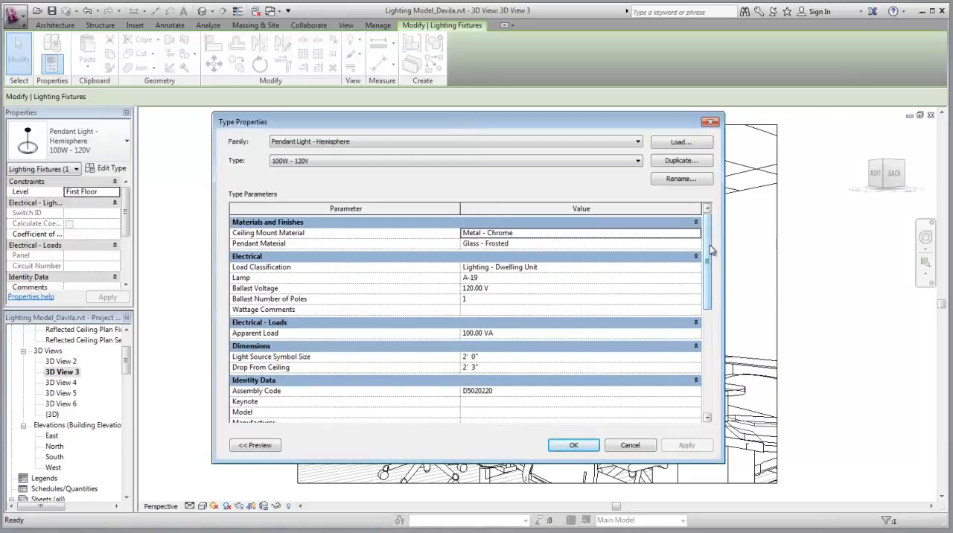
pyautogui.moveTo(710, 253); pyautogui.dragTo(712, 364)
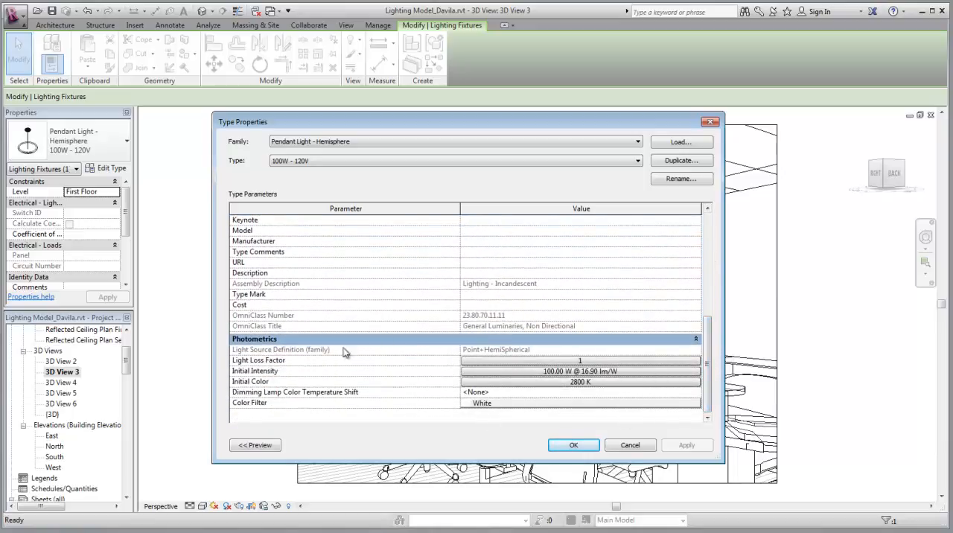
# Set the pendant type's light loss factor to 4.00 using the Simple method
pyautogui.click(578, 361)
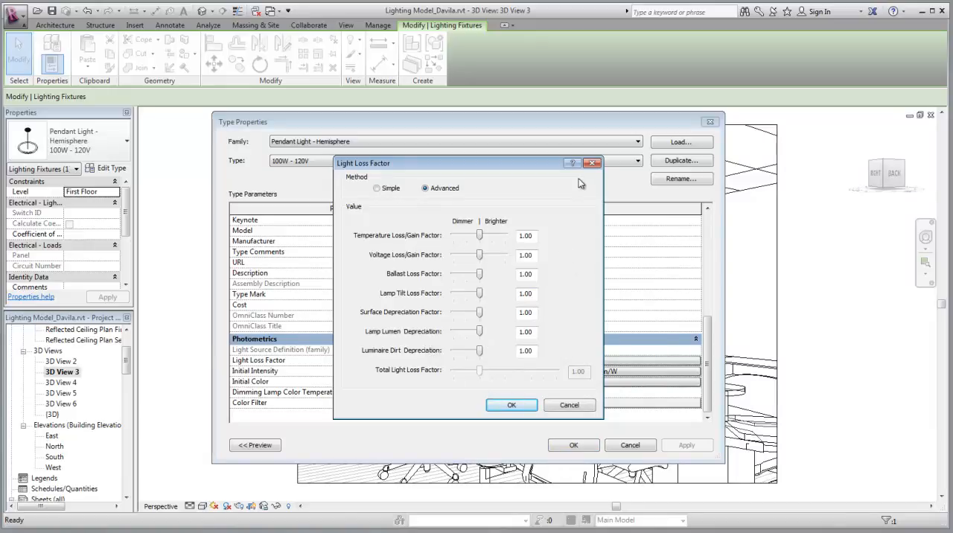
pyautogui.click(377, 188)
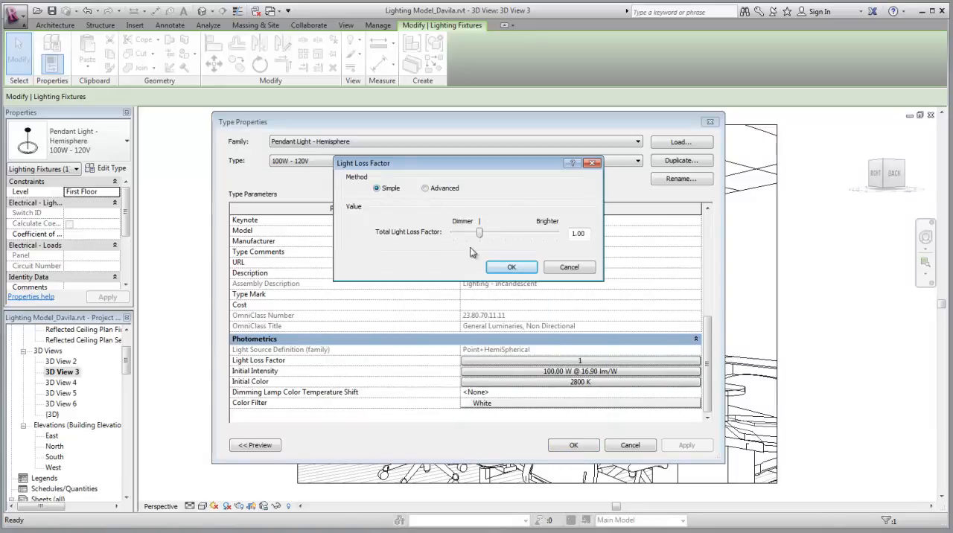
pyautogui.moveTo(482, 236); pyautogui.dragTo(547, 237)
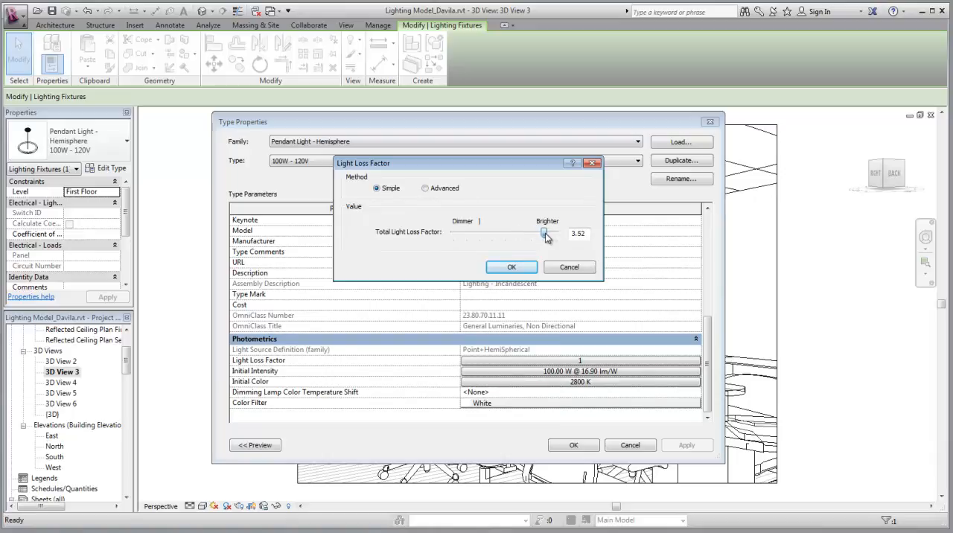
pyautogui.click(509, 267)
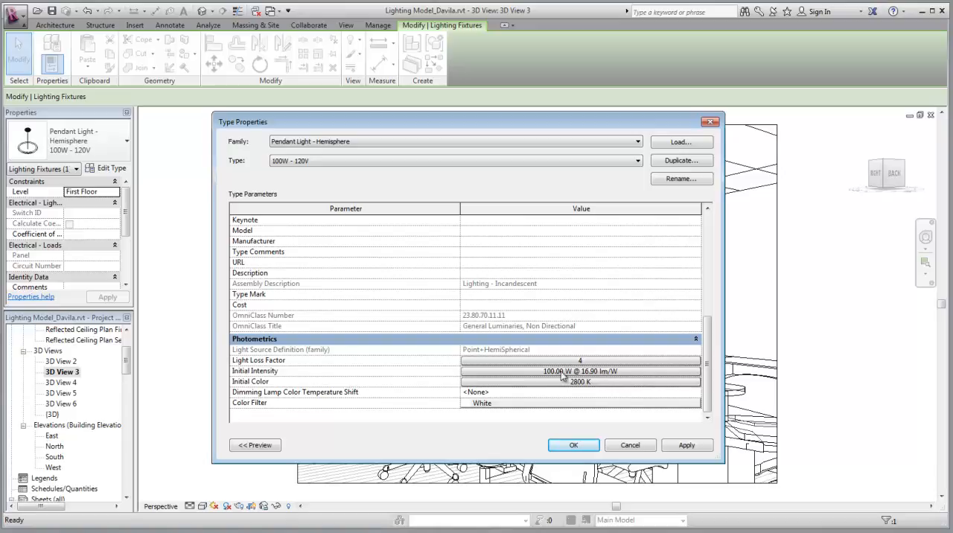
# Set the wattage of the pendant type's initial intensity to 200 W
pyautogui.click(586, 372)
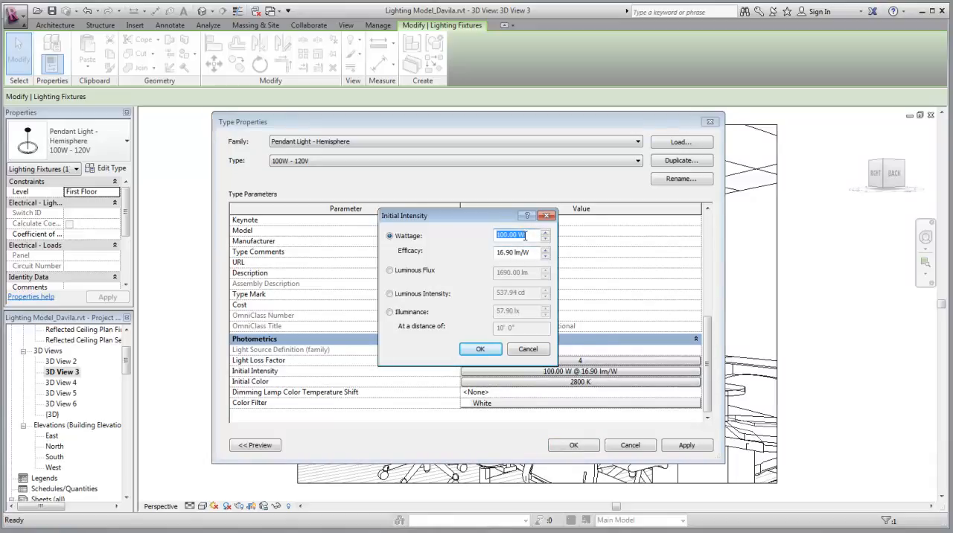
pyautogui.write('200')
pyautogui.press('Return')
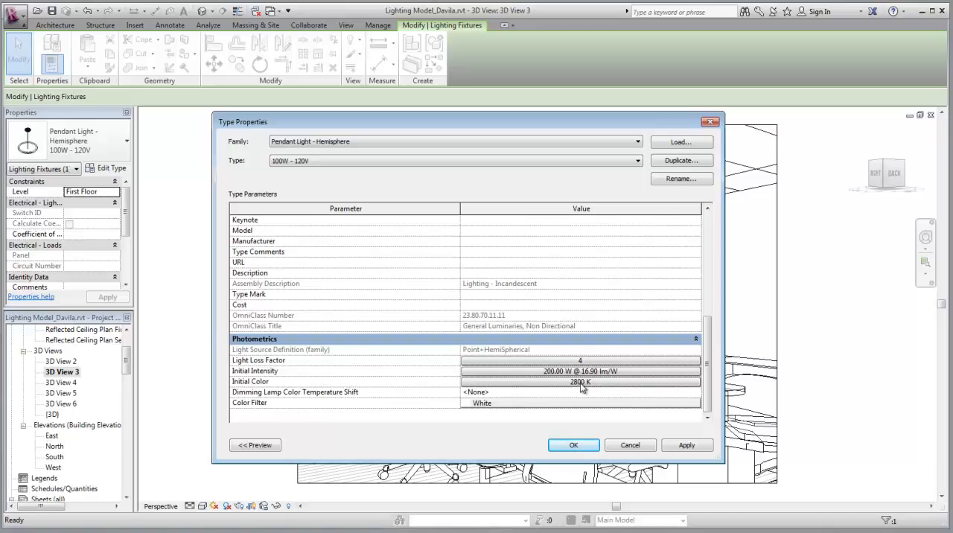
# Try the Fluorescent (Cool White) preset for the pendant's initial color, and settle on the Metal Halide preset
pyautogui.click(580, 381)
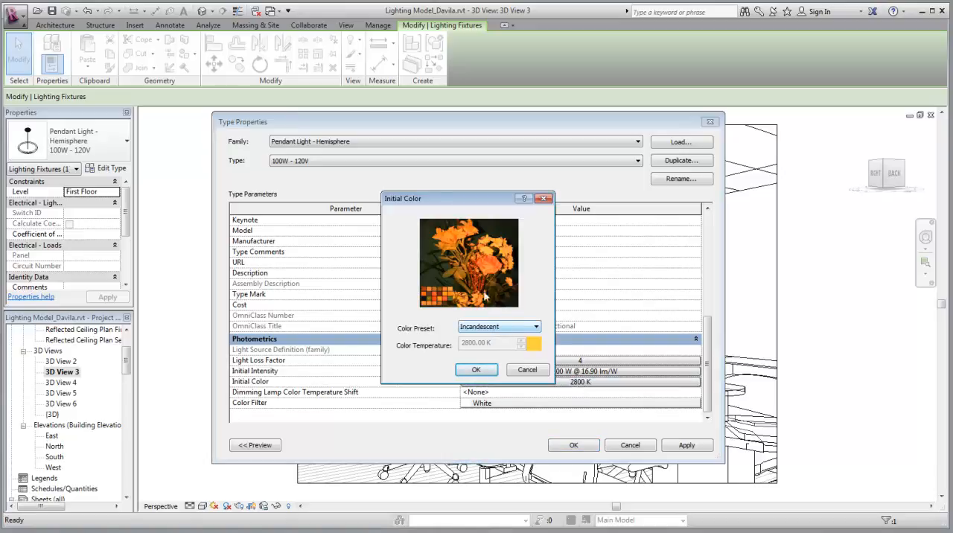
pyautogui.click(536, 327)
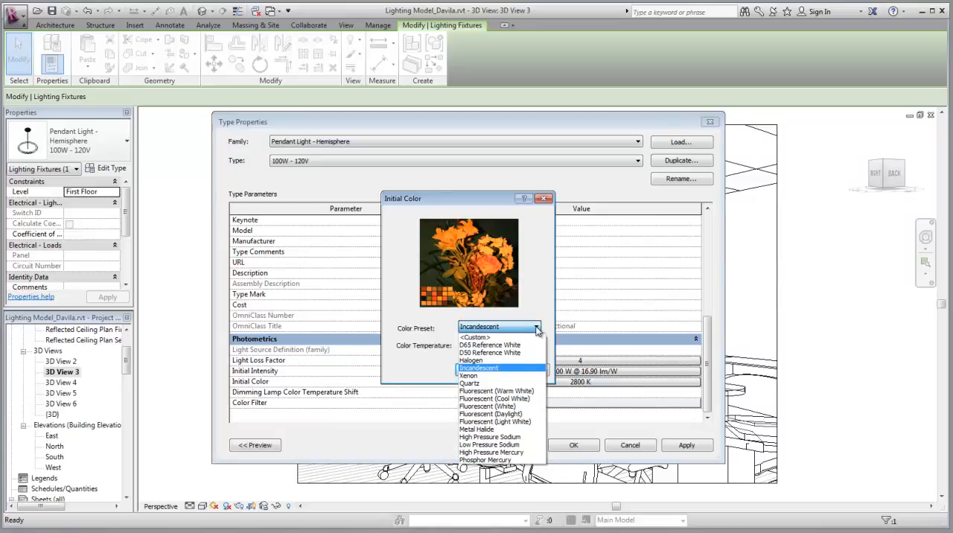
pyautogui.click(517, 399)
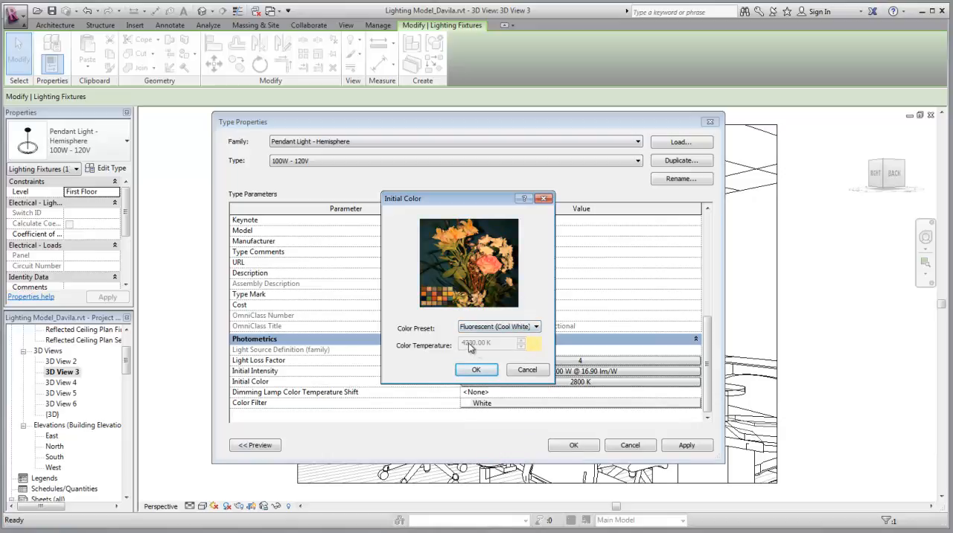
pyautogui.click(536, 328)
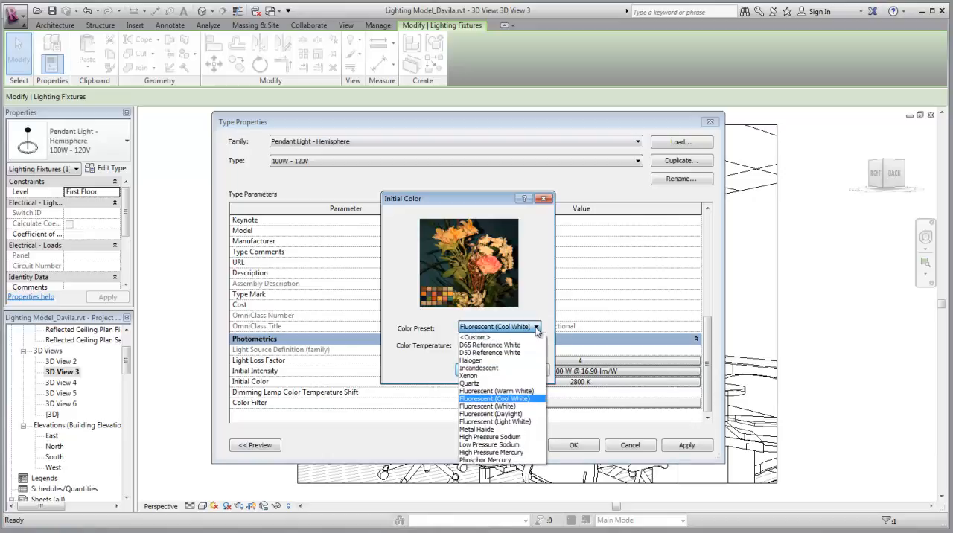
pyautogui.click(493, 430)
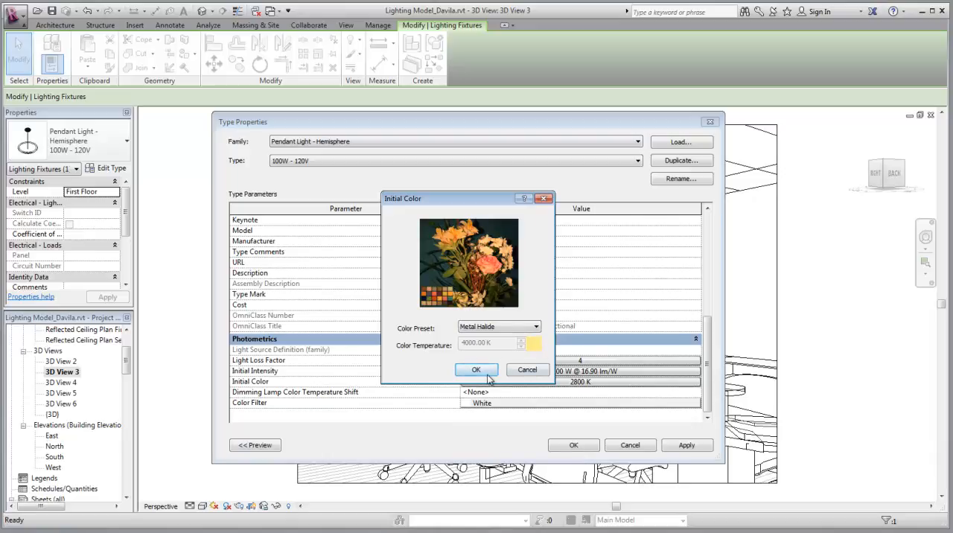
pyautogui.click(535, 327)
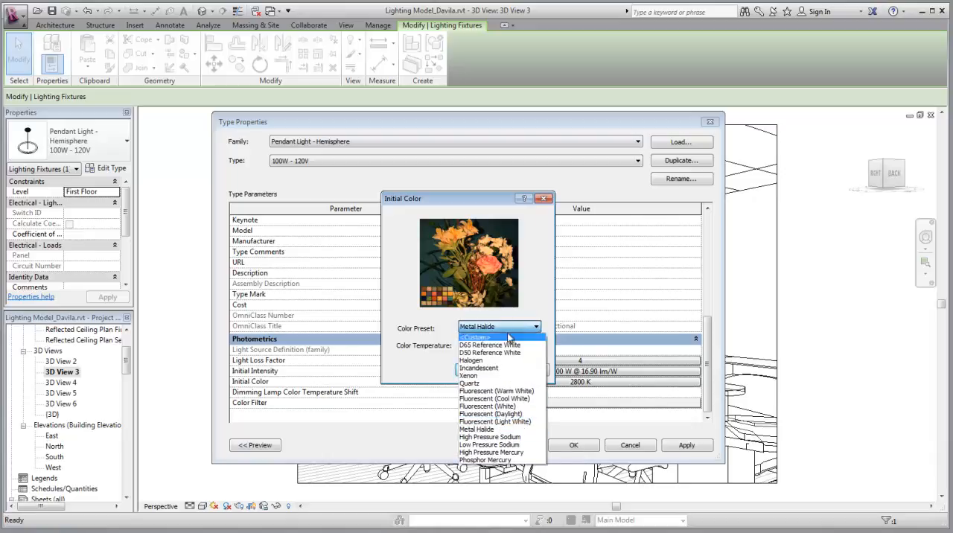
pyautogui.click(537, 290)
pyautogui.click(483, 369)
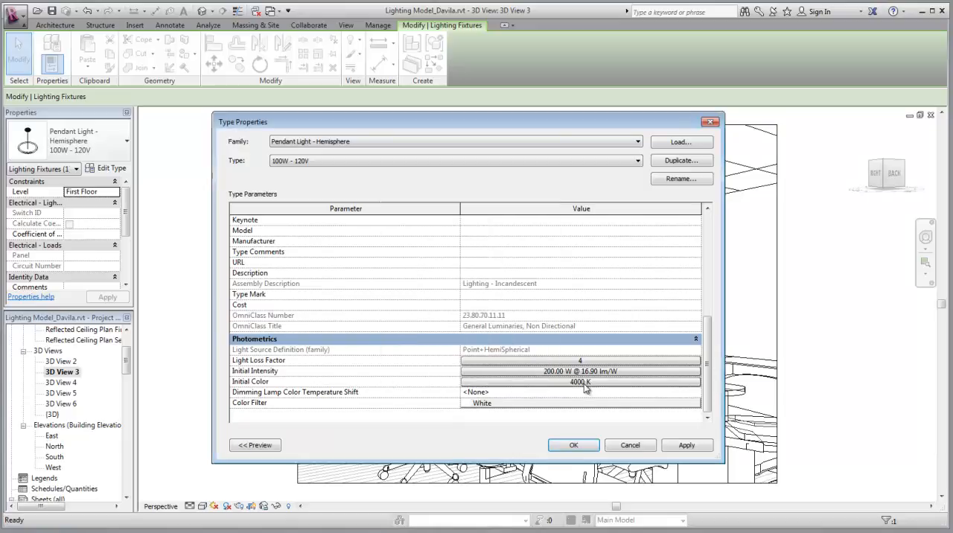
# Set the pendant type's color filter to Magenta and apply the type property changes
pyautogui.click(526, 405)
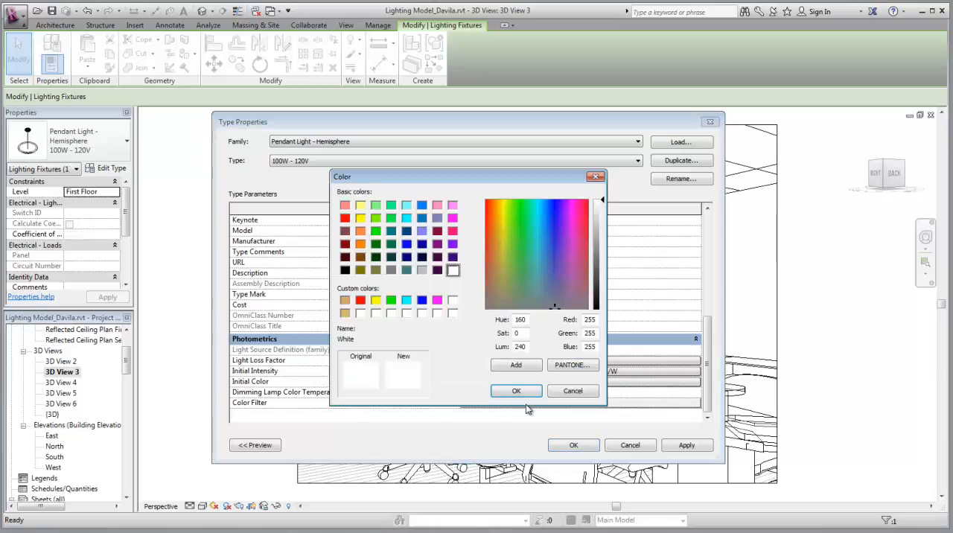
pyautogui.click(437, 300)
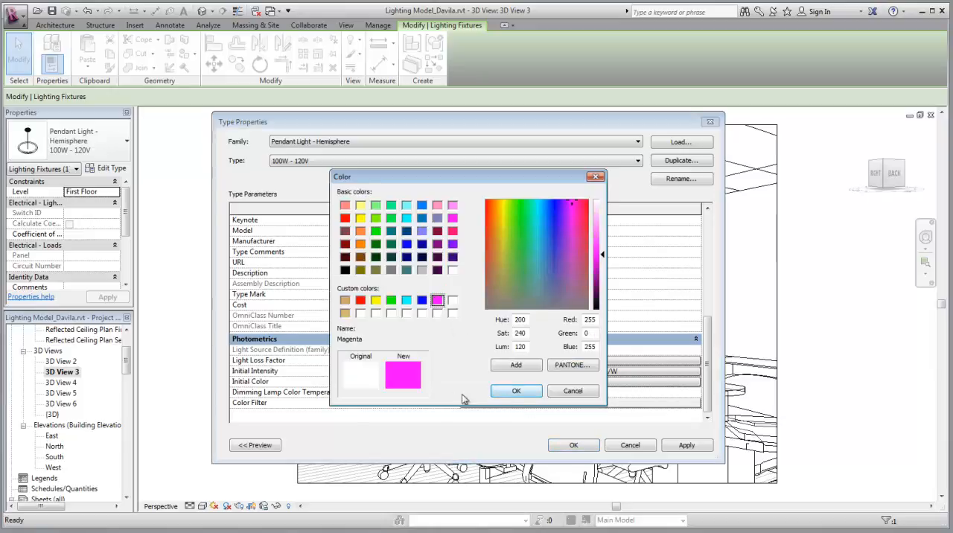
pyautogui.click(519, 392)
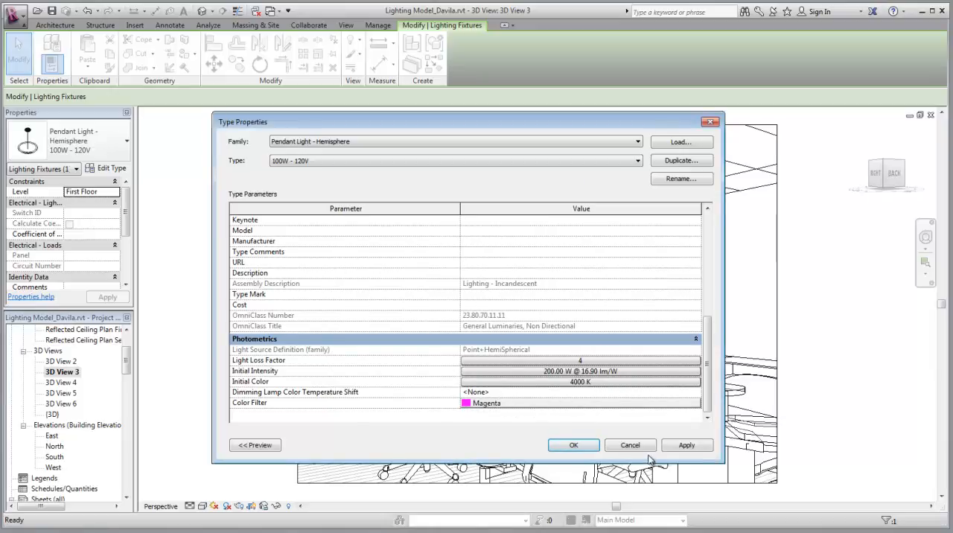
pyautogui.click(691, 446)
pyautogui.click(573, 445)
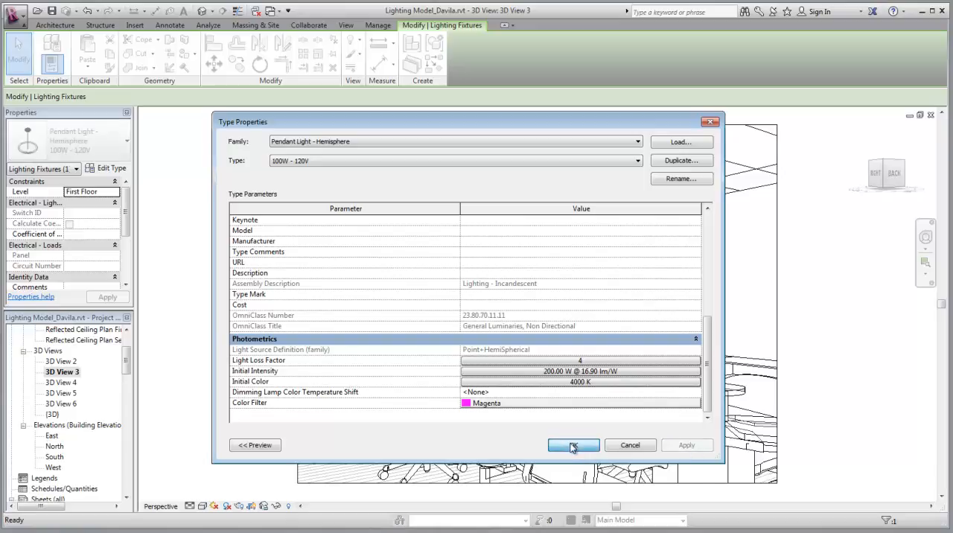
# Deselect the pendant and render the conference room view again at Draft quality
pyautogui.click(257, 246)
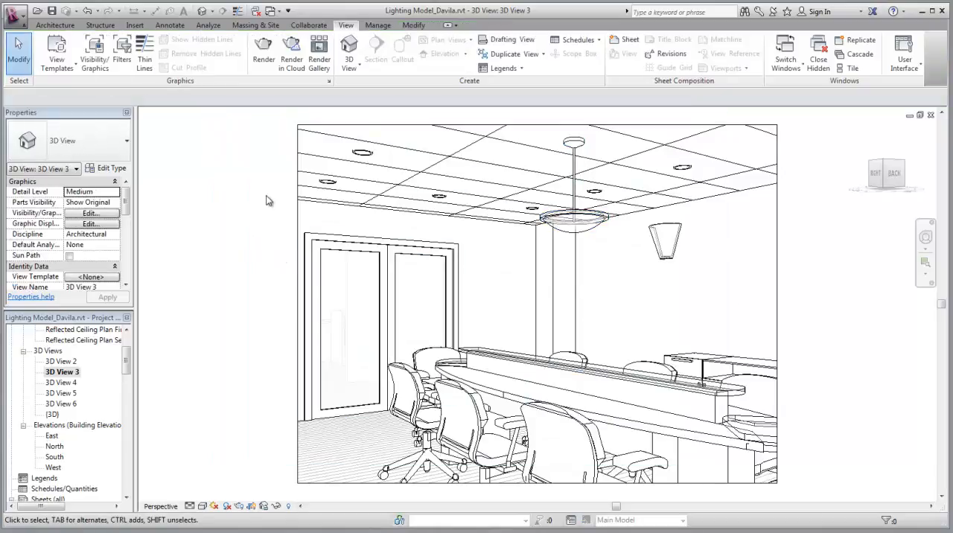
pyautogui.click(263, 54)
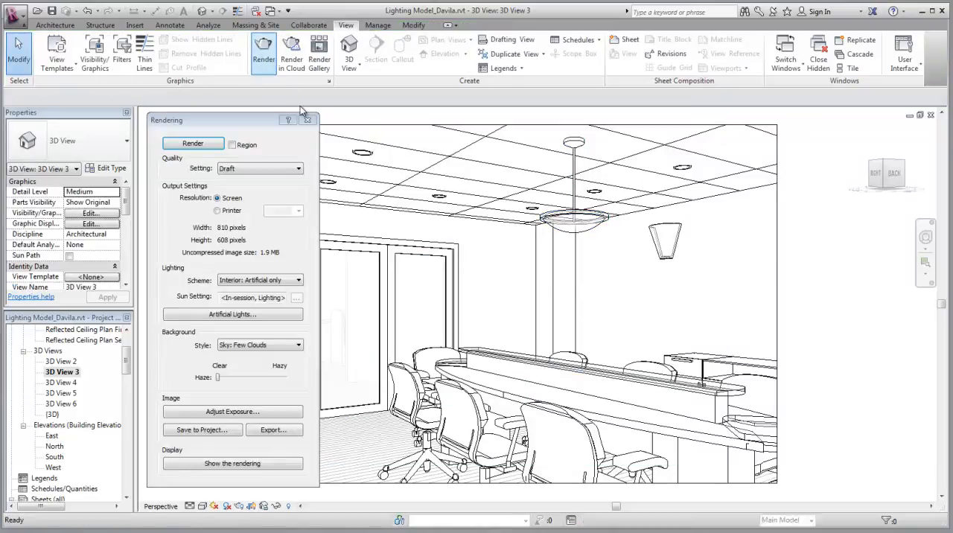
pyautogui.click(195, 145)
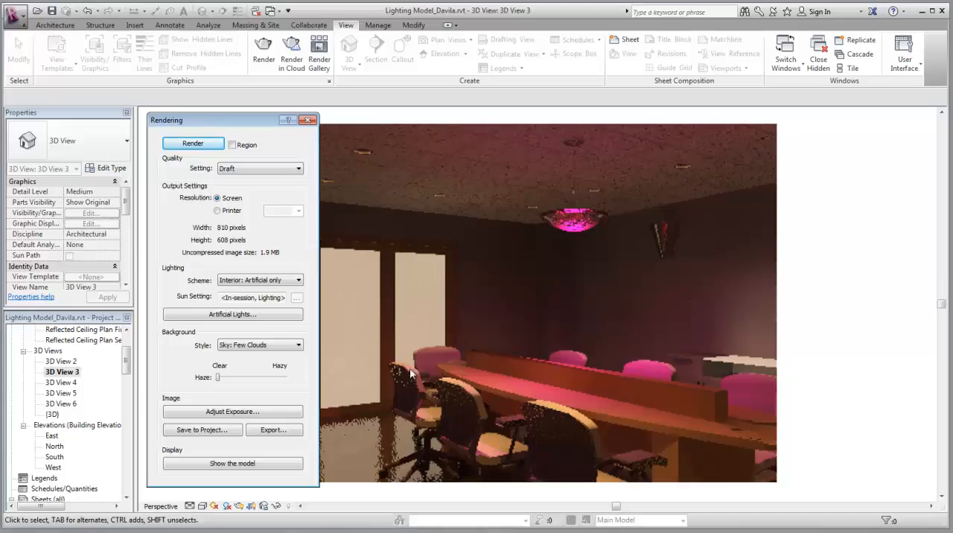
# Save the rendered image to the project as Conference room 1
pyautogui.click(210, 430)
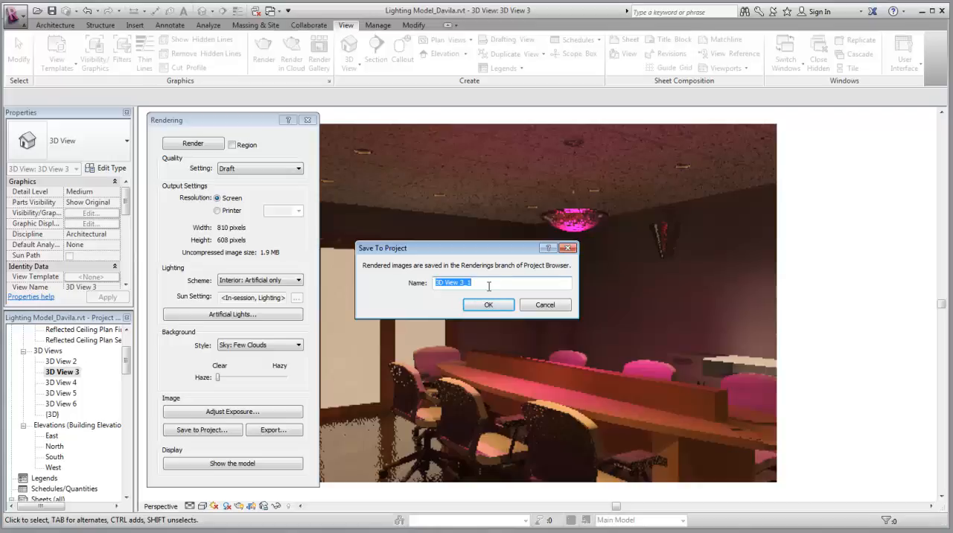
pyautogui.write('Conference room 1')
pyautogui.click(500, 304)
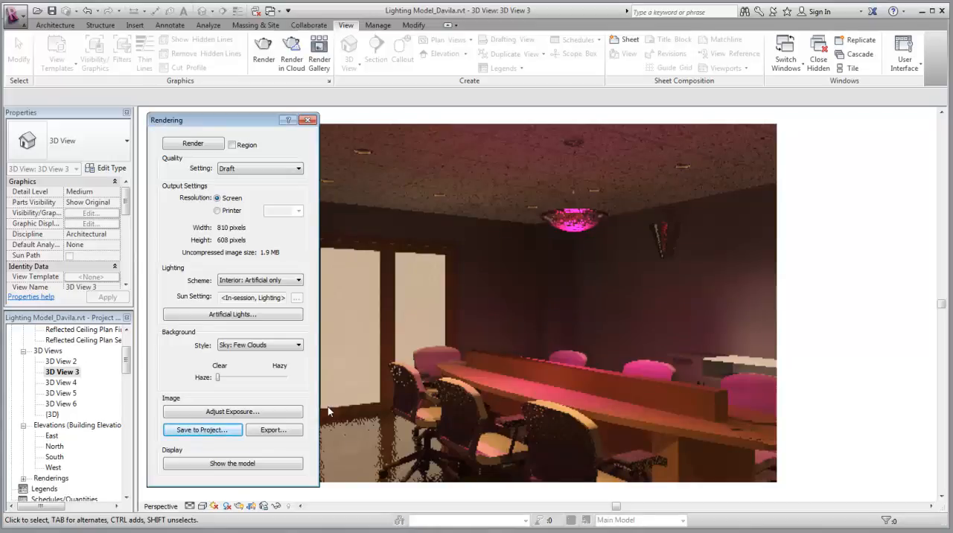
# Adjust the rendering's exposure, trying exposure value 1.04 with highlights 0.71, and settle on 4.36 with highlights 0.46
pyautogui.click(257, 412)
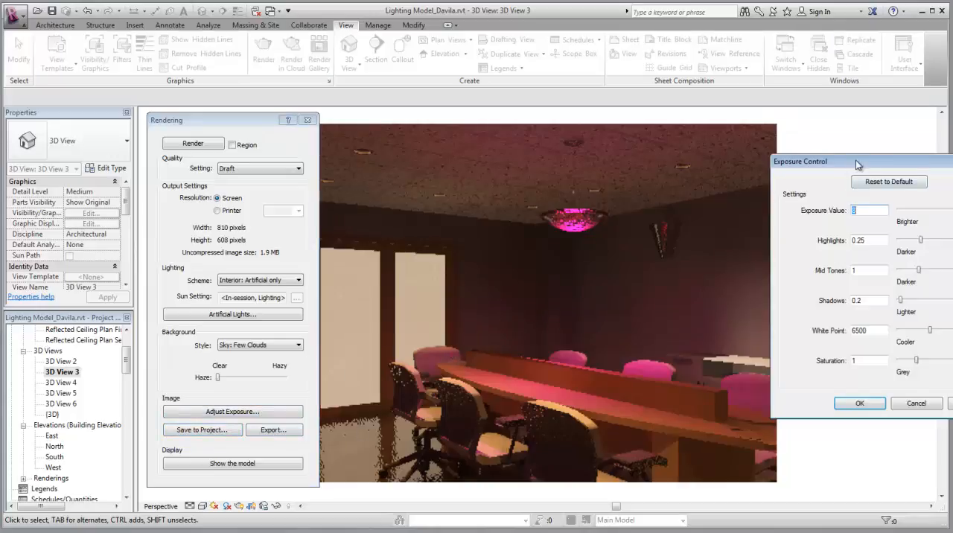
pyautogui.moveTo(856, 160); pyautogui.dragTo(498, 171)
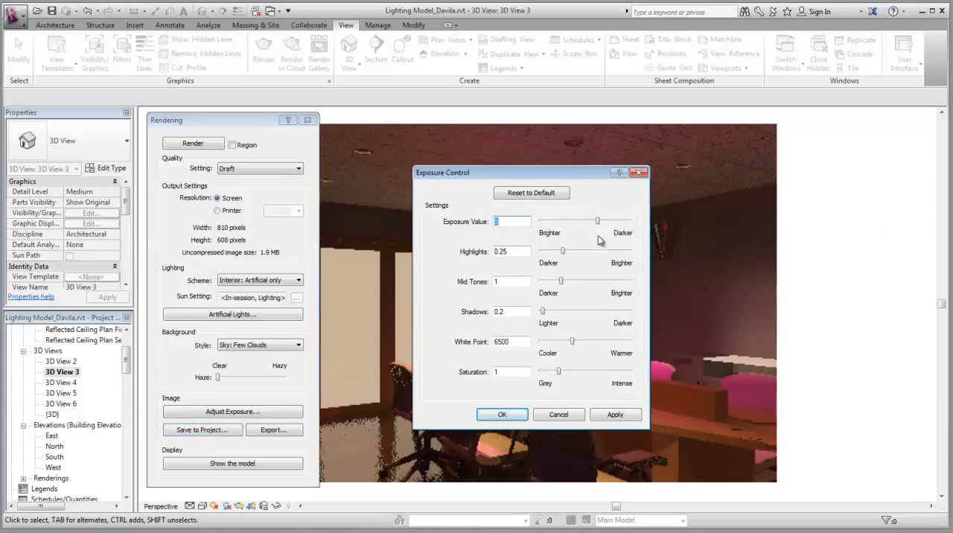
pyautogui.moveTo(598, 222); pyautogui.dragTo(604, 256)
pyautogui.moveTo(559, 172); pyautogui.dragTo(824, 166)
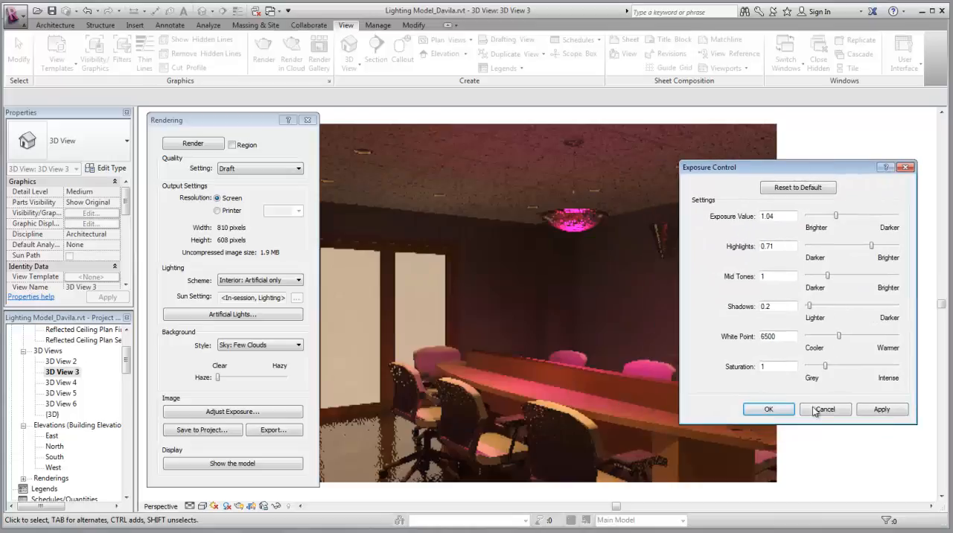
pyautogui.click(876, 411)
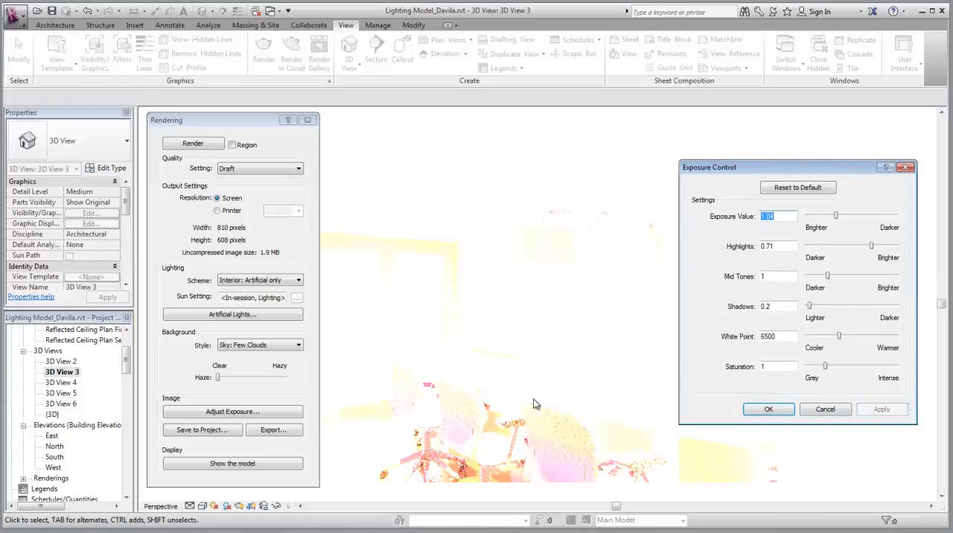
pyautogui.moveTo(870, 247); pyautogui.dragTo(849, 217)
pyautogui.click(885, 412)
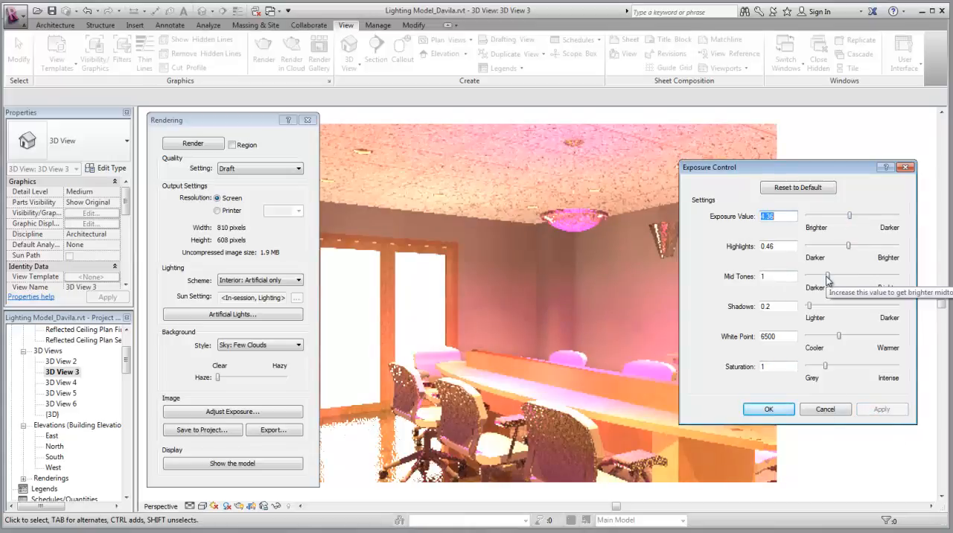
# Apply mid tones of 0.53 to the rendered image and close the exposure settings
pyautogui.moveTo(826, 278); pyautogui.dragTo(816, 277)
pyautogui.click(882, 410)
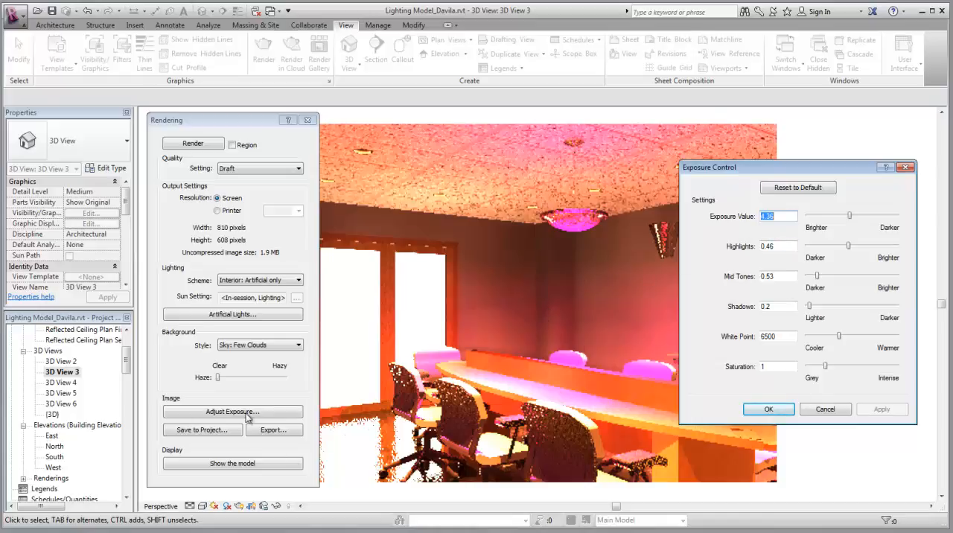
pyautogui.click(905, 169)
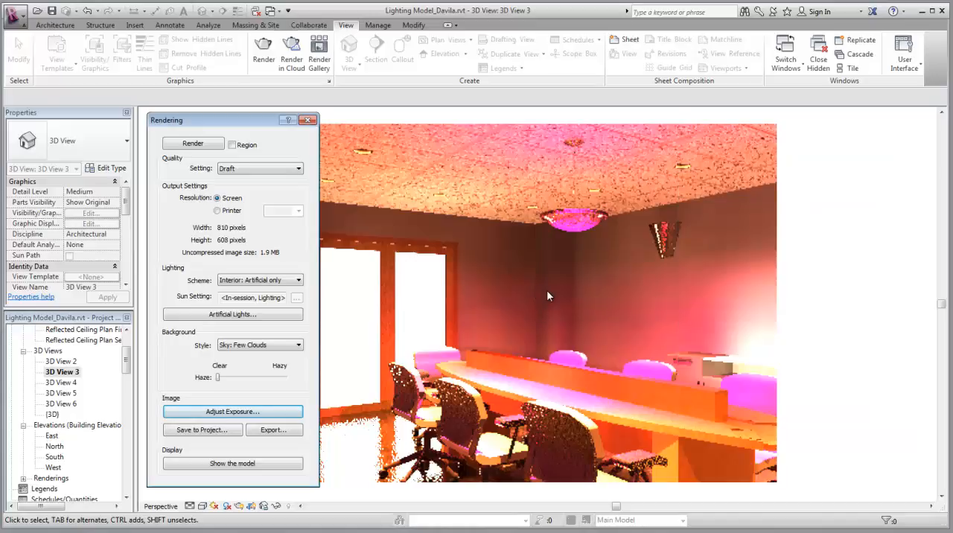